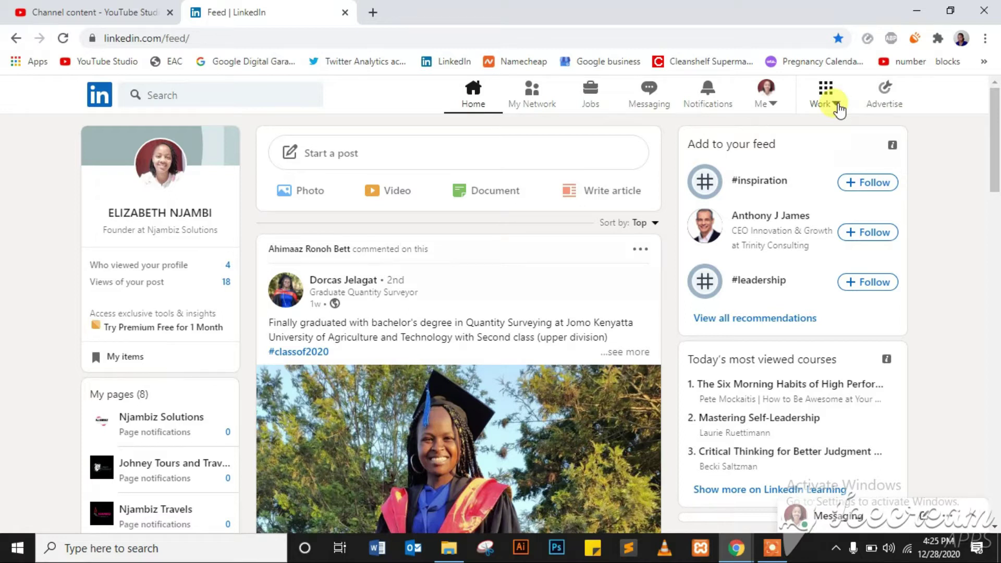
- Begin creating a new company page from LinkedIn's Work products panel
{"action": "left_click", "coordinate": [838, 104]}
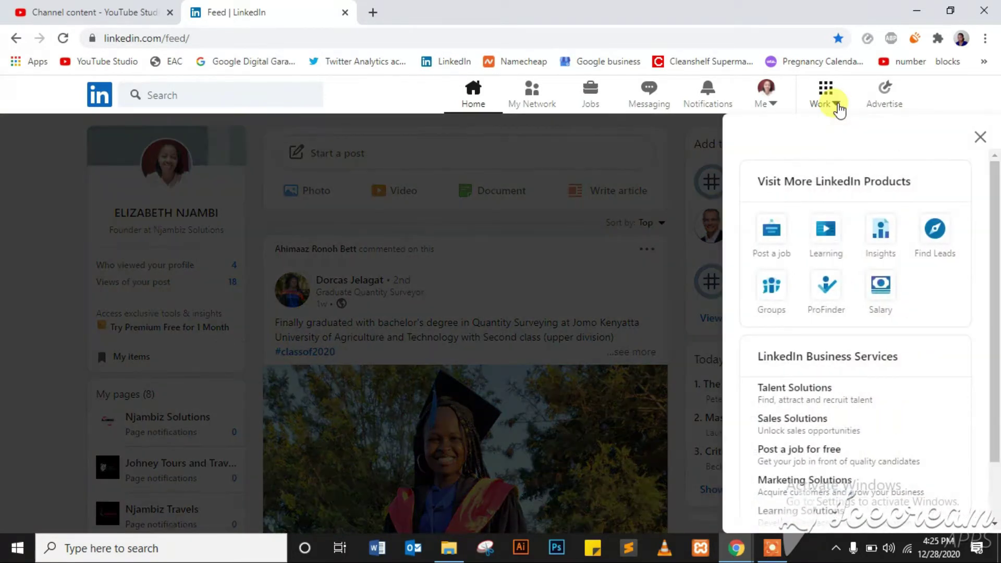
{"action": "left_click_drag", "start_coordinate": [996, 174], "coordinate": [993, 272]}
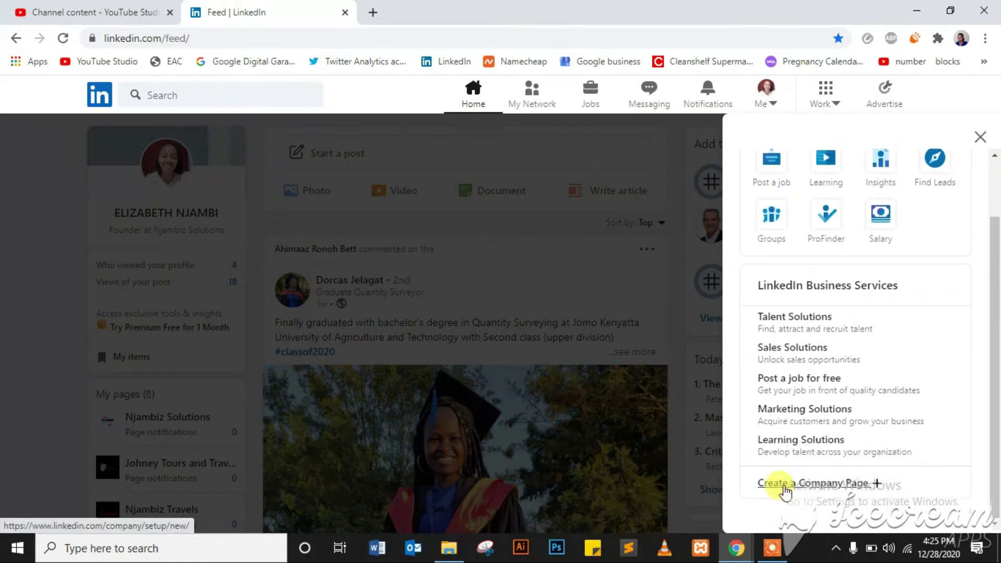
{"action": "left_click", "coordinate": [784, 484]}
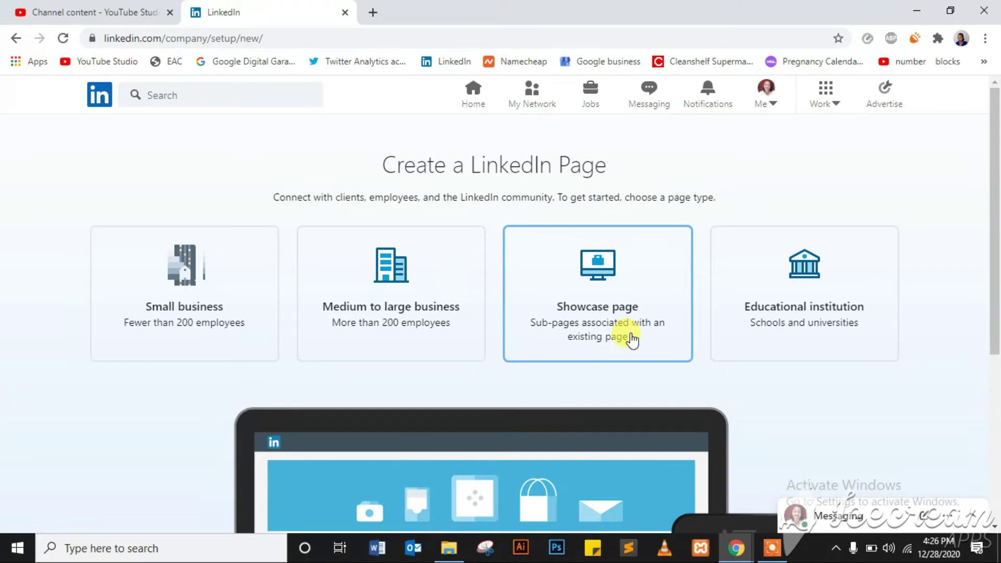
- Choose the Small business page type and name it Simplified Wisdom
{"action": "left_click", "coordinate": [225, 332]}
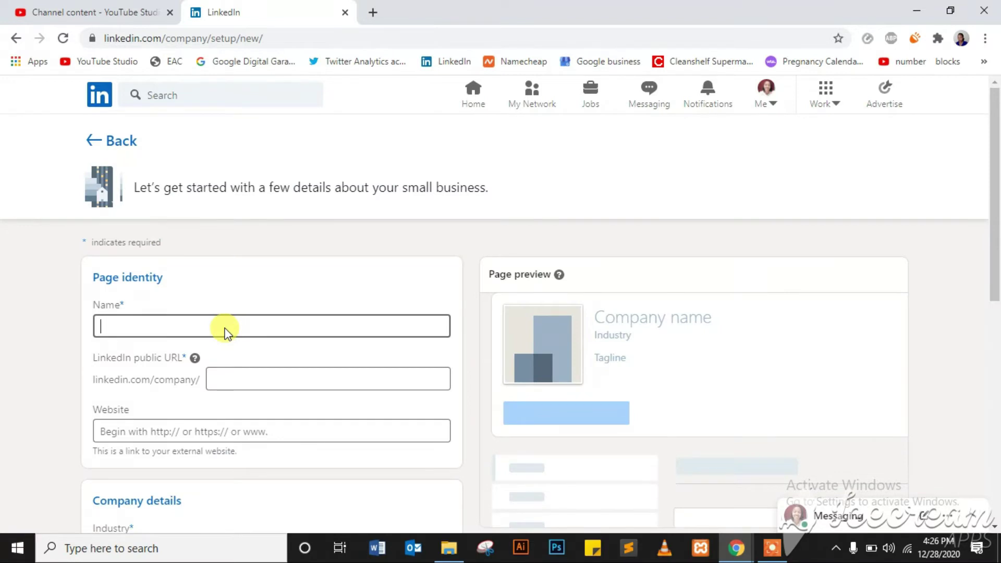
{"action": "type", "text": "Simplified Wisdom"}
{"action": "left_click", "coordinate": [194, 432]}
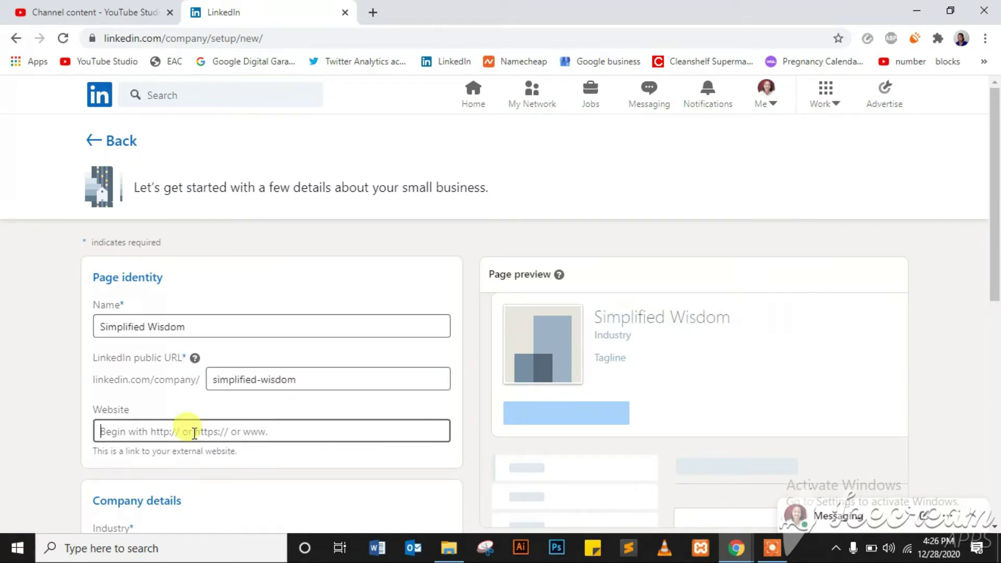
- Set industry to Professional Training & Coaching, size 2–10 employees, type Privately held
{"action": "left_click_drag", "start_coordinate": [996, 195], "coordinate": [995, 313]}
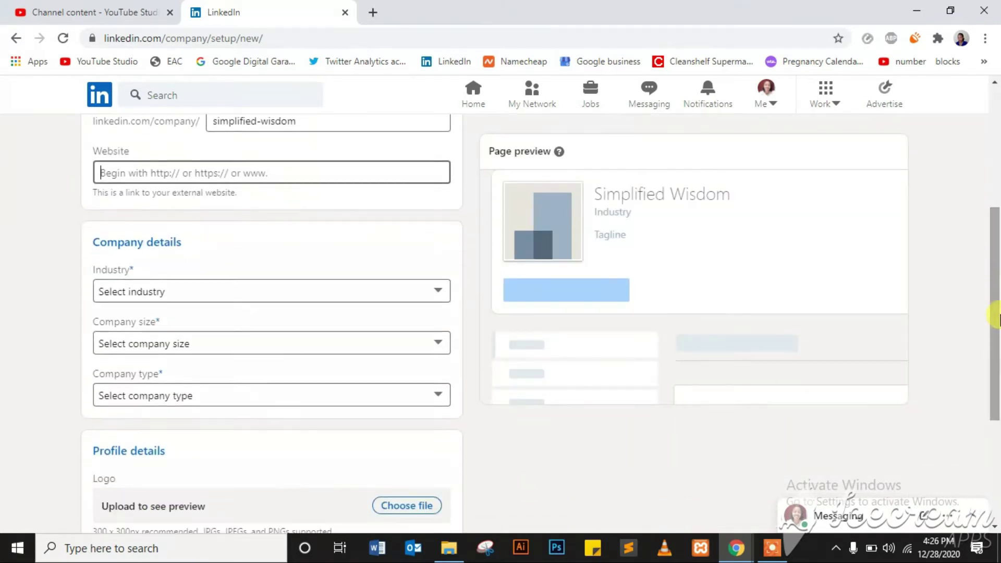
{"action": "left_click", "coordinate": [186, 295]}
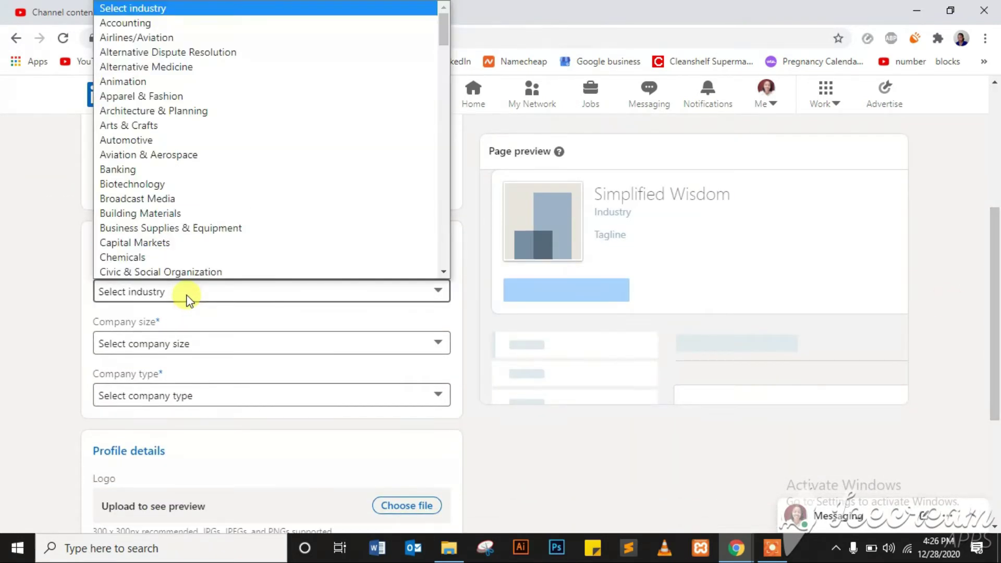
{"action": "scroll", "coordinate": [241, 196], "scroll_direction": "down", "scroll_amount": 20}
{"action": "left_click", "coordinate": [241, 192]}
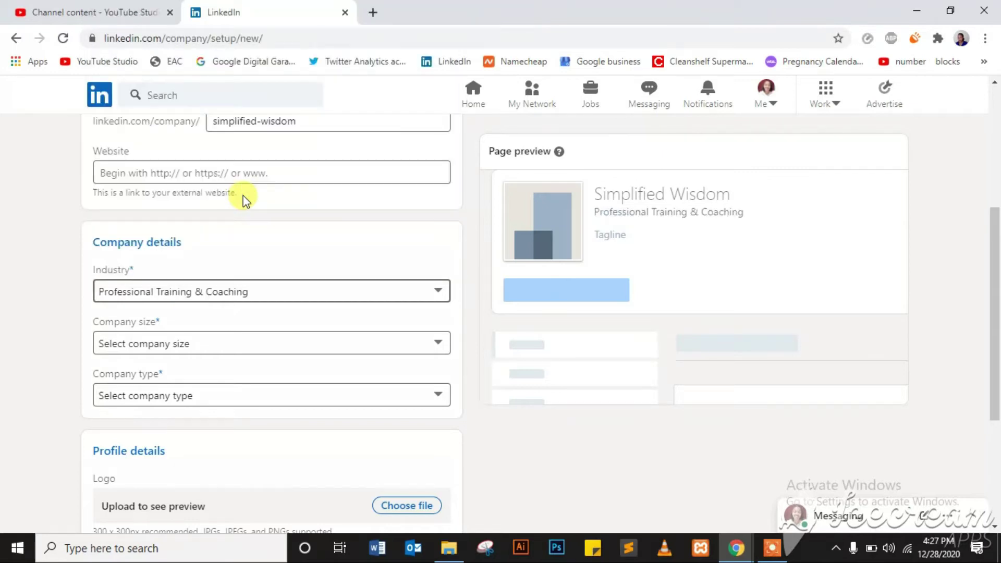
{"action": "left_click", "coordinate": [192, 343]}
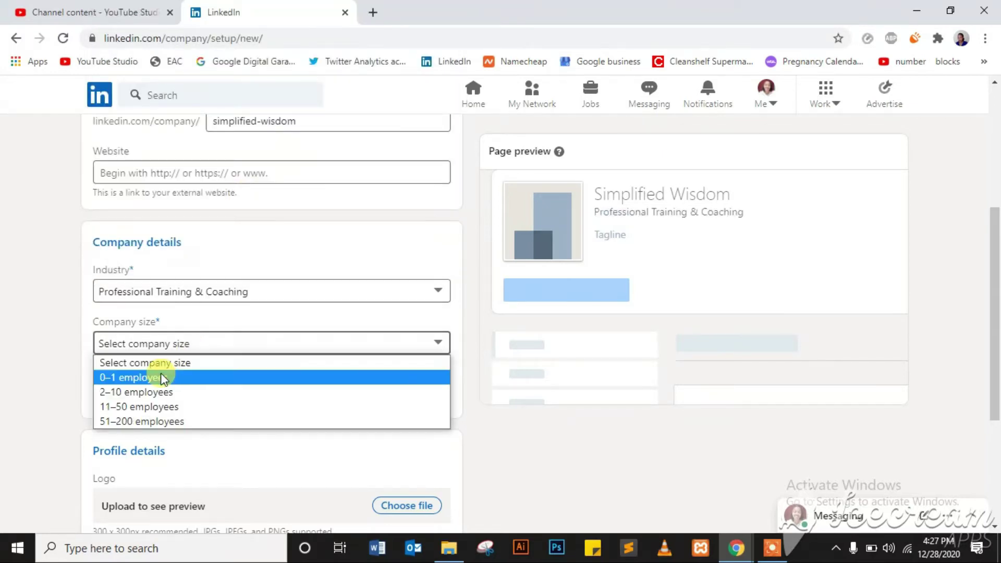
{"action": "left_click", "coordinate": [150, 392]}
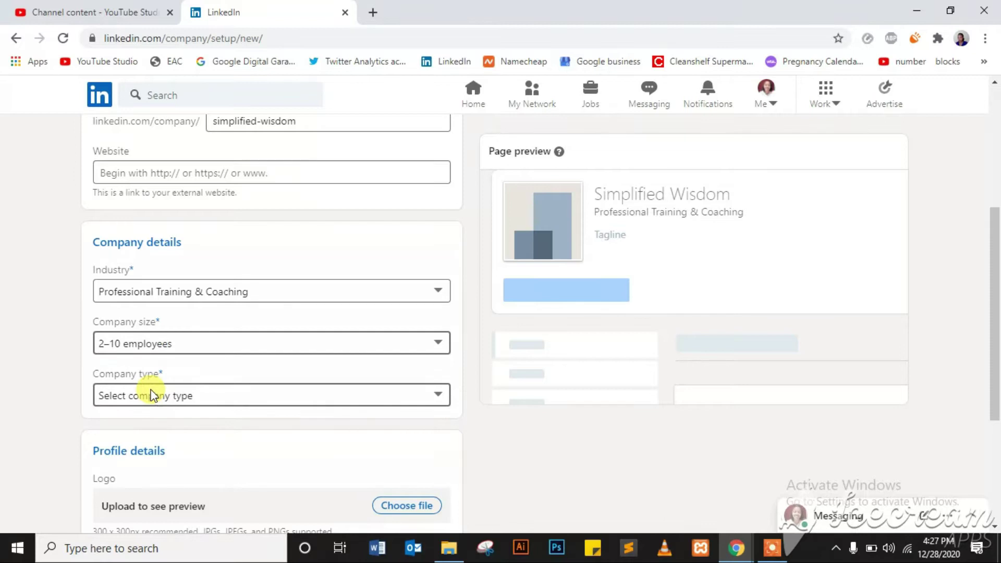
{"action": "left_click", "coordinate": [180, 397]}
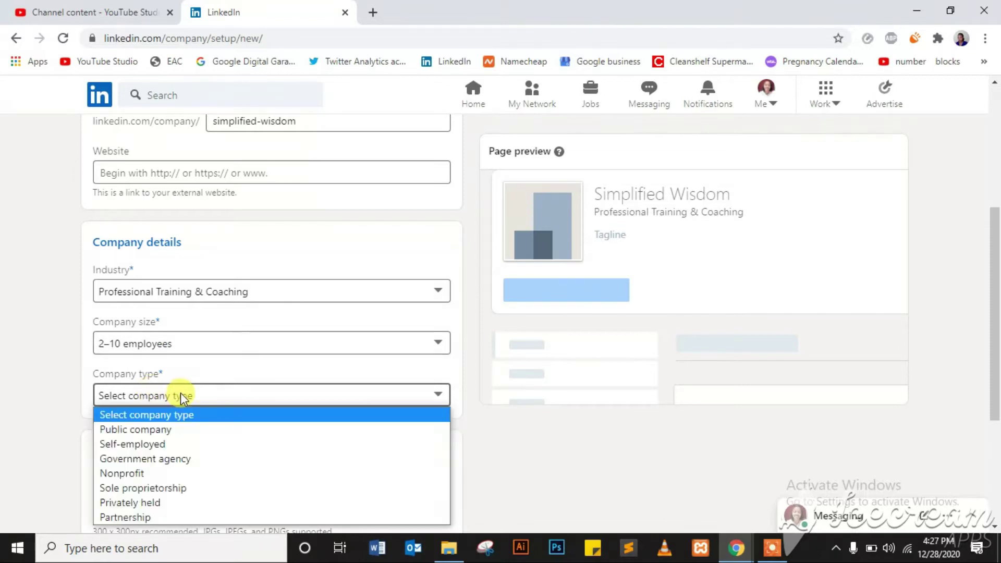
{"action": "left_click", "coordinate": [130, 501]}
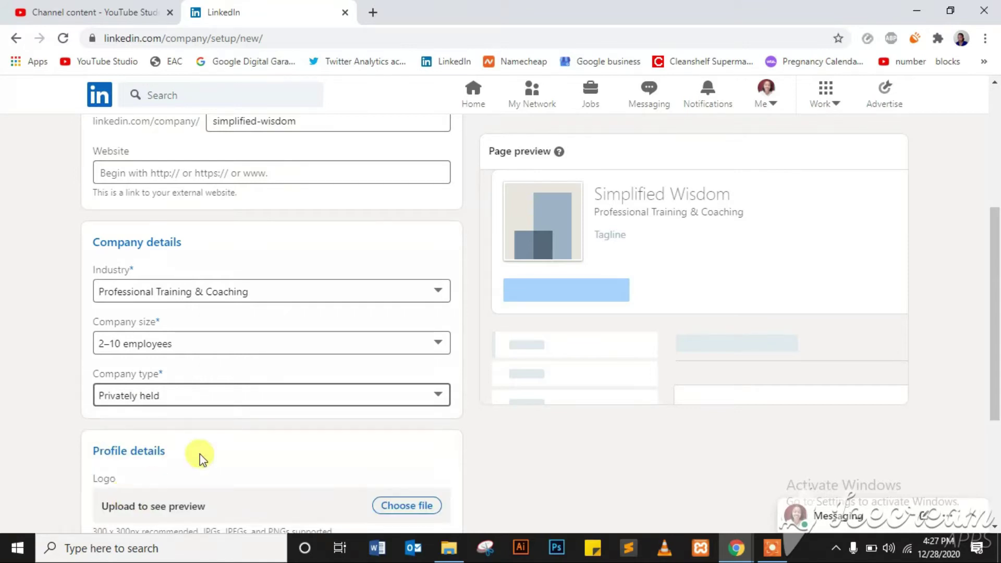
- Upload the Simplified Wisdom logo image
{"action": "scroll", "coordinate": [993, 375], "scroll_direction": "down", "scroll_amount": 3}
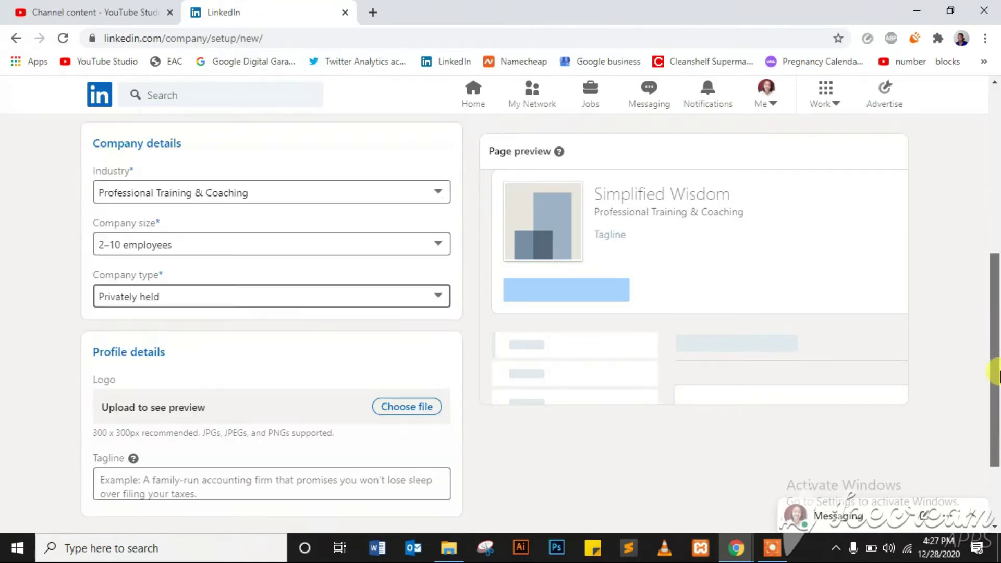
{"action": "left_click_drag", "start_coordinate": [996, 397], "coordinate": [995, 410]}
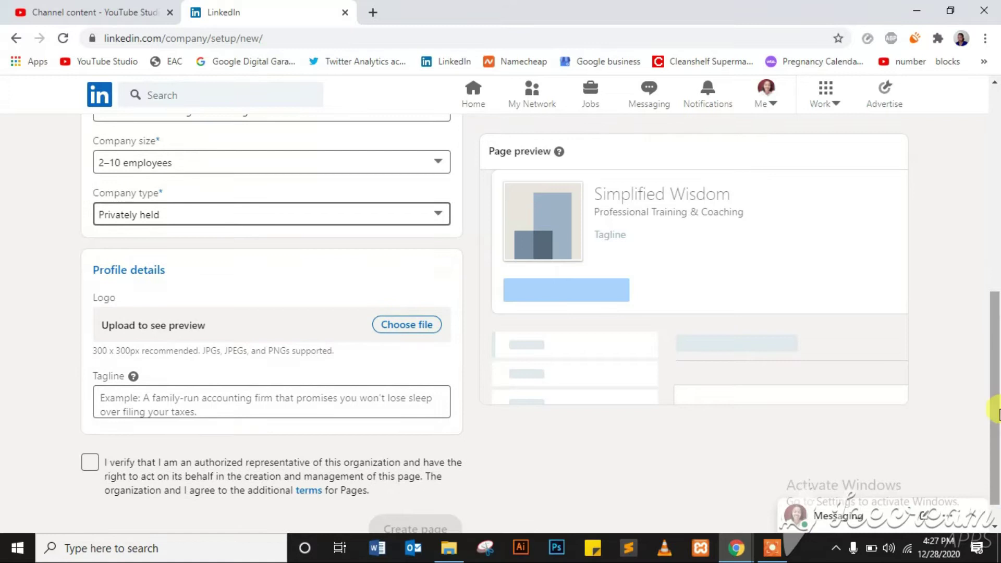
{"action": "left_click", "coordinate": [428, 333]}
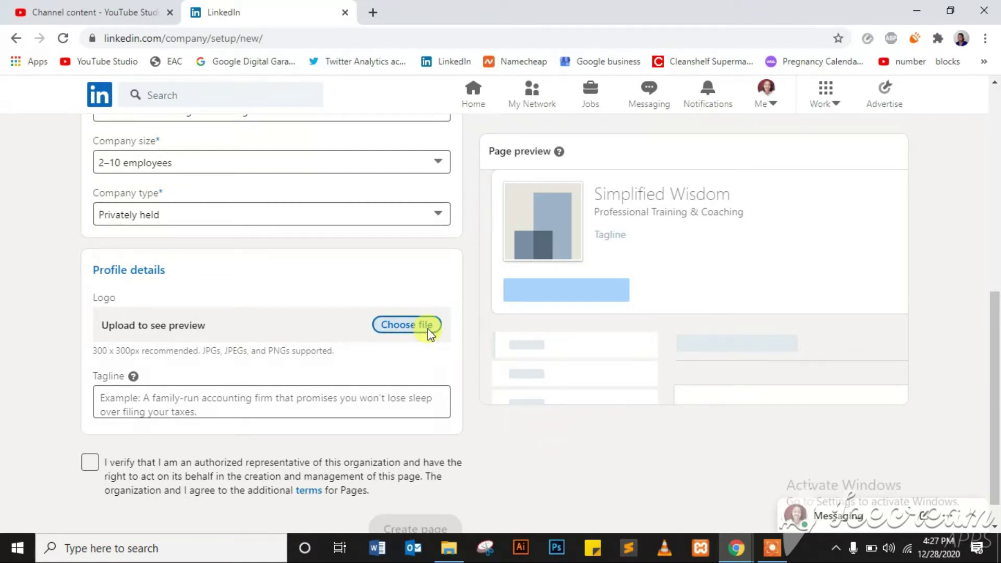
{"action": "left_click", "coordinate": [372, 330]}
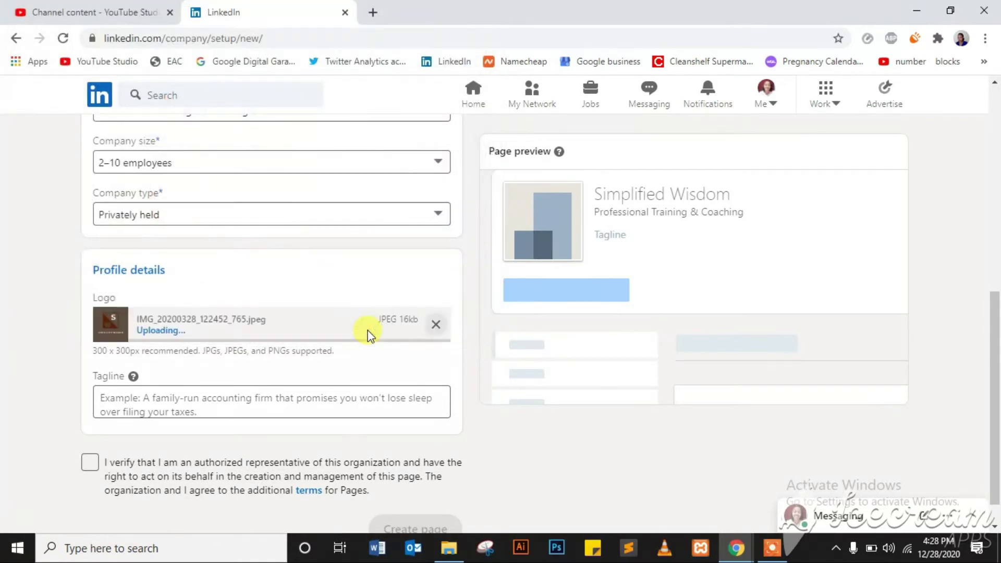
- Add the tagline 'Daily doses of wisdom', confirm authorization, and create the page
{"action": "left_click", "coordinate": [187, 402]}
{"action": "type", "text": "Daily doses of wisdom"}
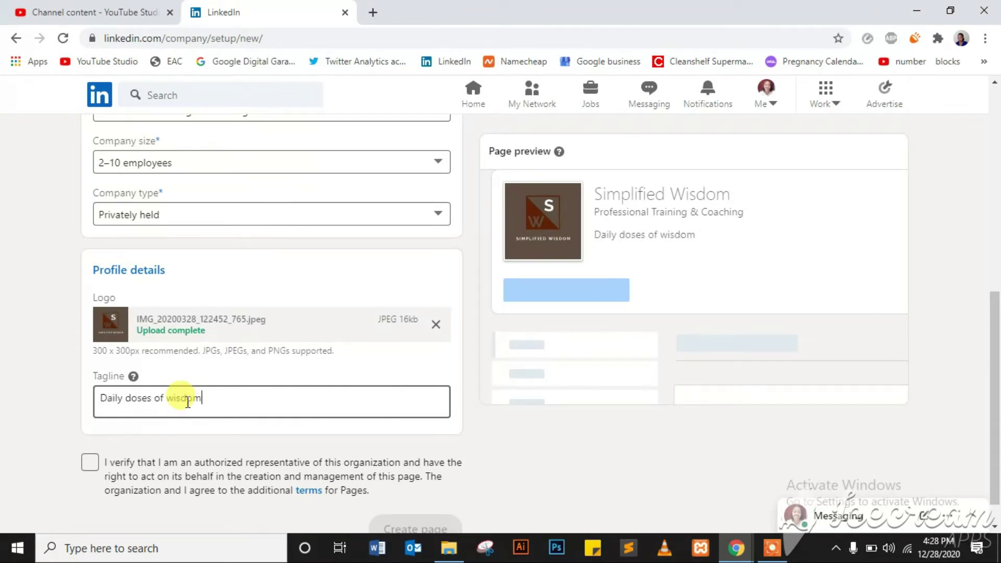
{"action": "left_click_drag", "start_coordinate": [995, 399], "coordinate": [995, 414]}
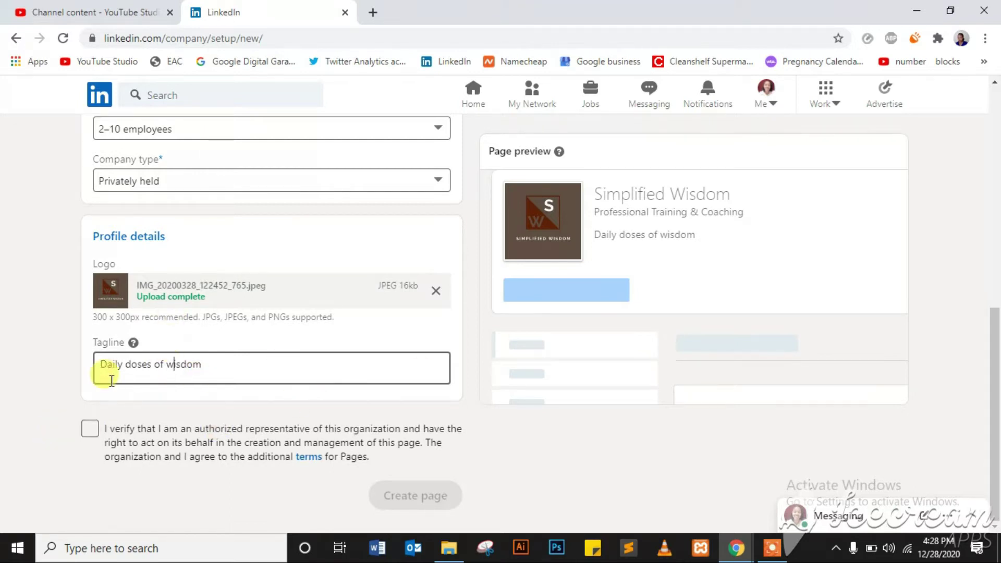
{"action": "left_click", "coordinate": [89, 428]}
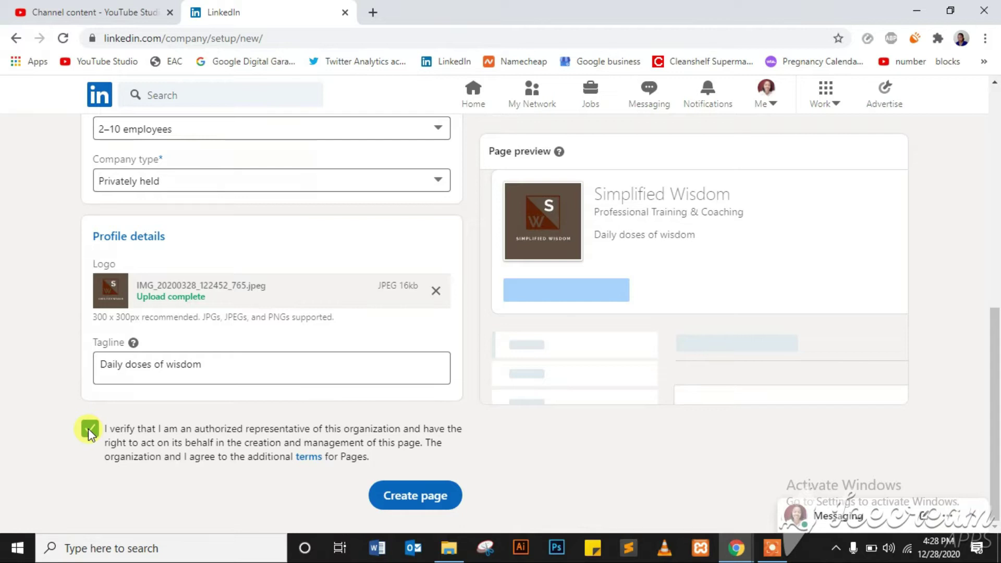
{"action": "left_click", "coordinate": [414, 498]}
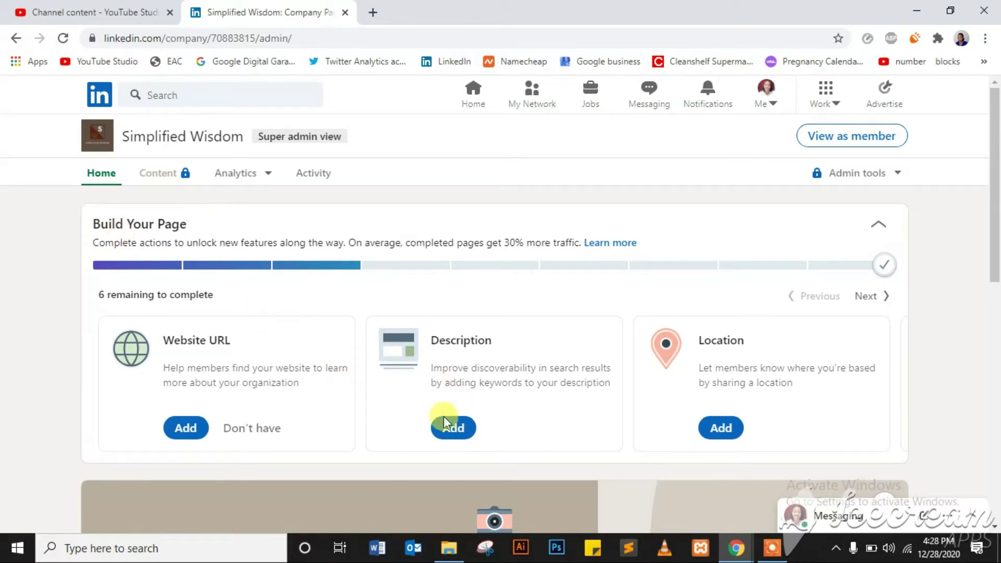
- Add the description 'We provide daily wisdom quotes for your nourishment.' and mark no website
{"action": "left_click", "coordinate": [451, 437]}
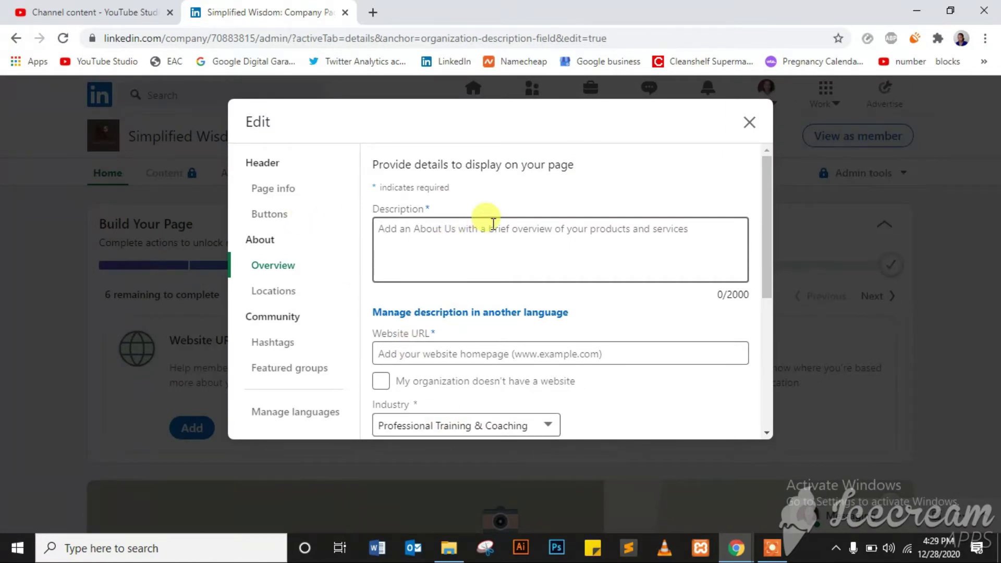
{"action": "type", "text": "We provide daily wisdom quotes for your nourishment."}
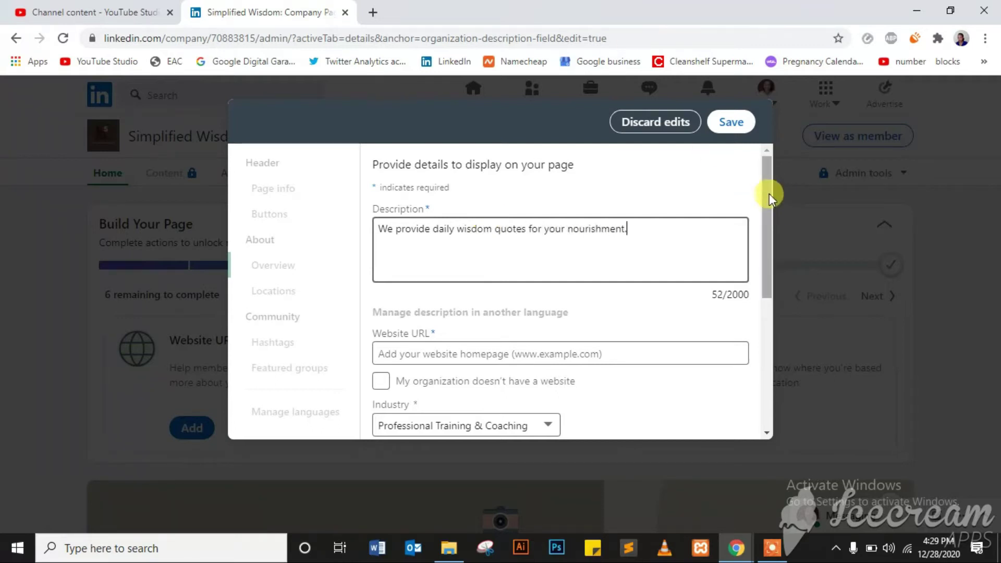
{"action": "left_click_drag", "start_coordinate": [770, 192], "coordinate": [768, 235]}
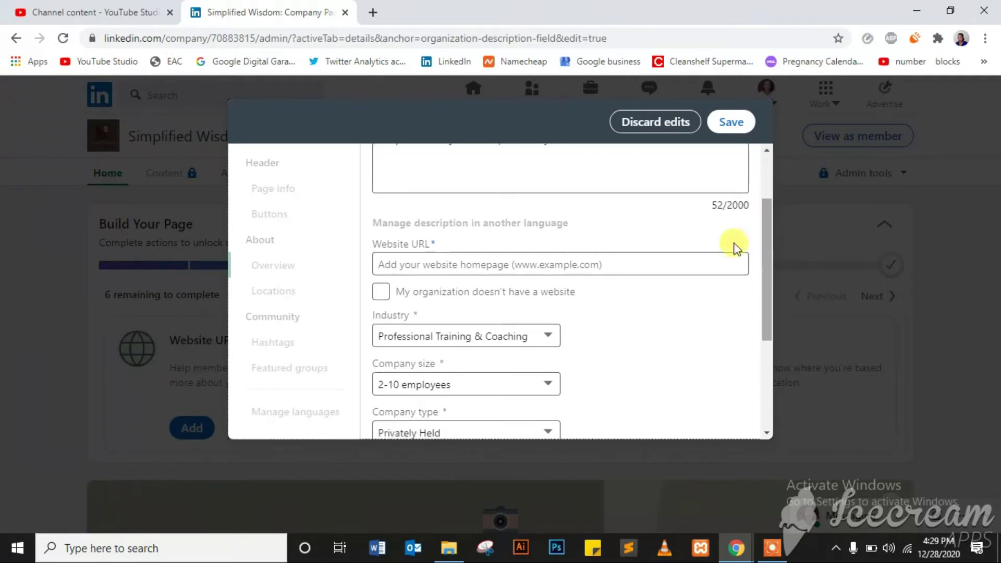
{"action": "left_click", "coordinate": [412, 268]}
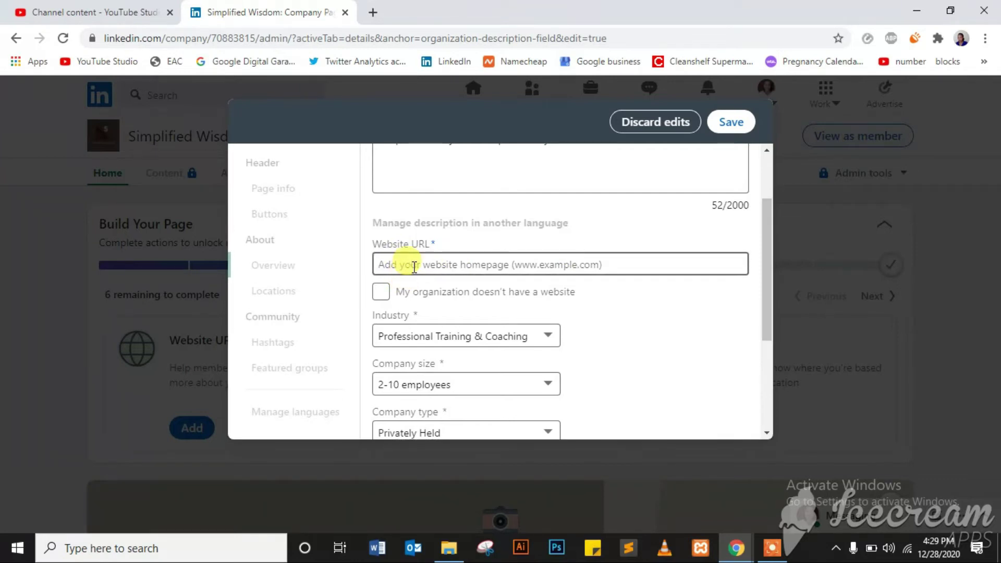
{"action": "left_click", "coordinate": [391, 293]}
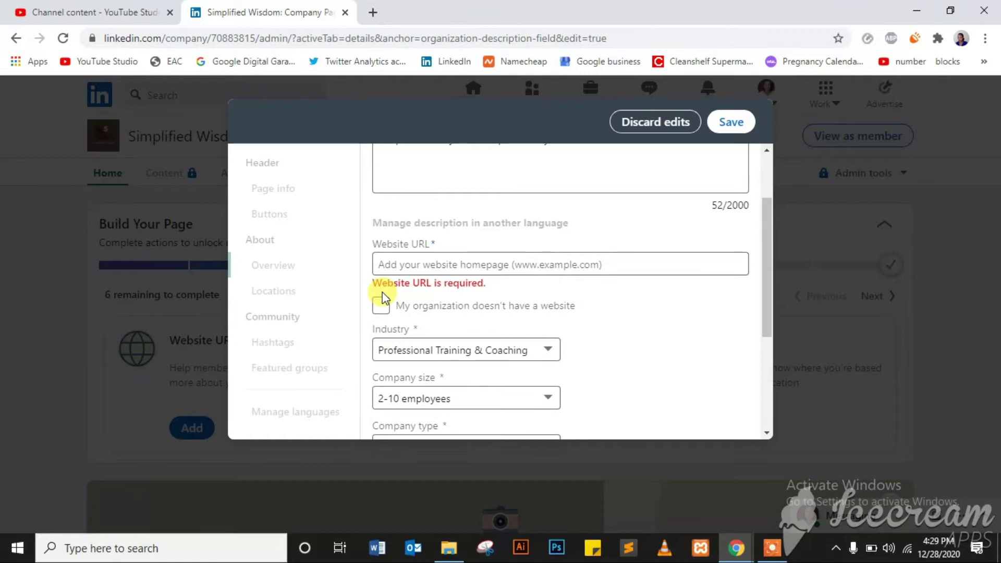
{"action": "left_click", "coordinate": [380, 306]}
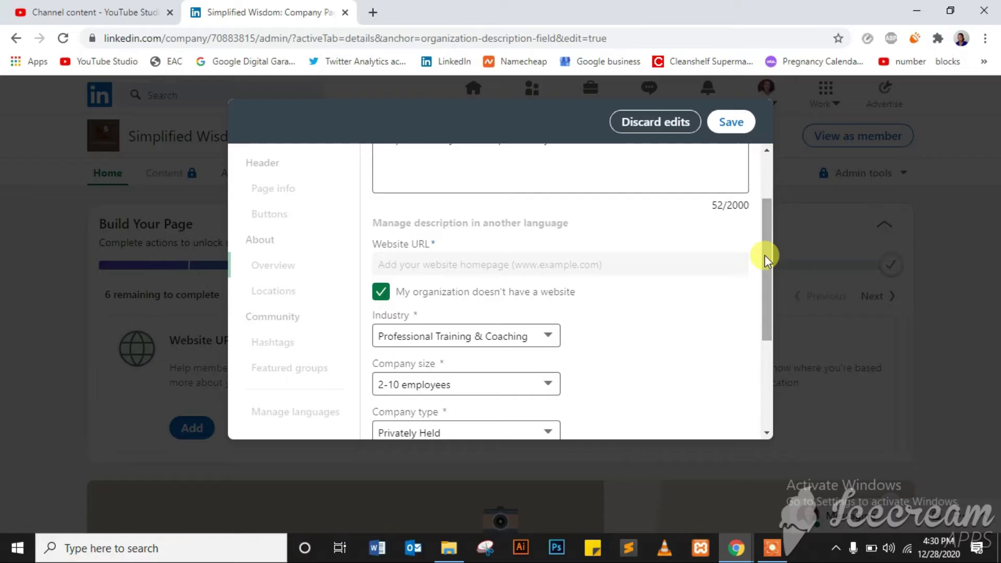
- Enter the company phone number and founded year 2020
{"action": "left_click_drag", "start_coordinate": [767, 239], "coordinate": [765, 349]}
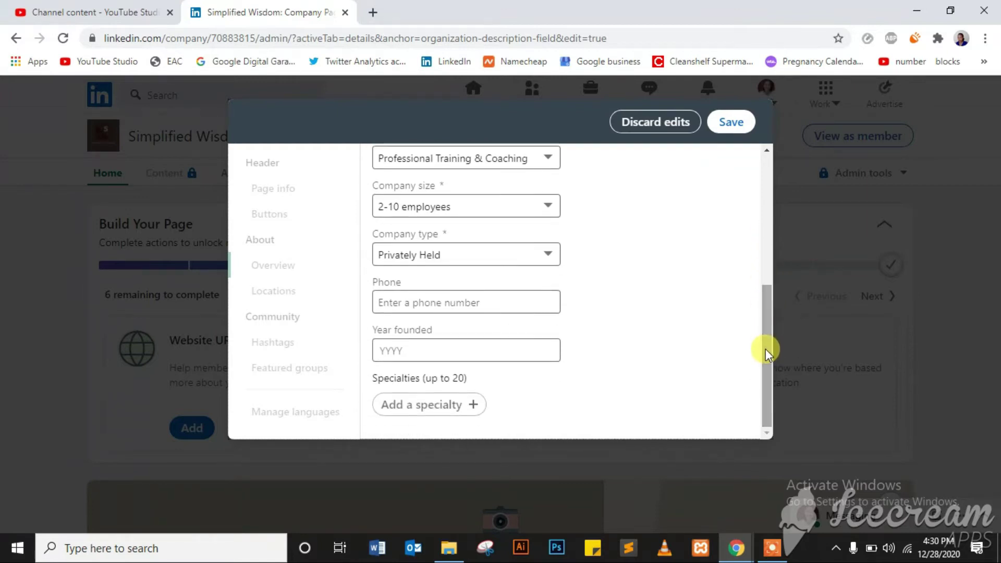
{"action": "left_click", "coordinate": [428, 305]}
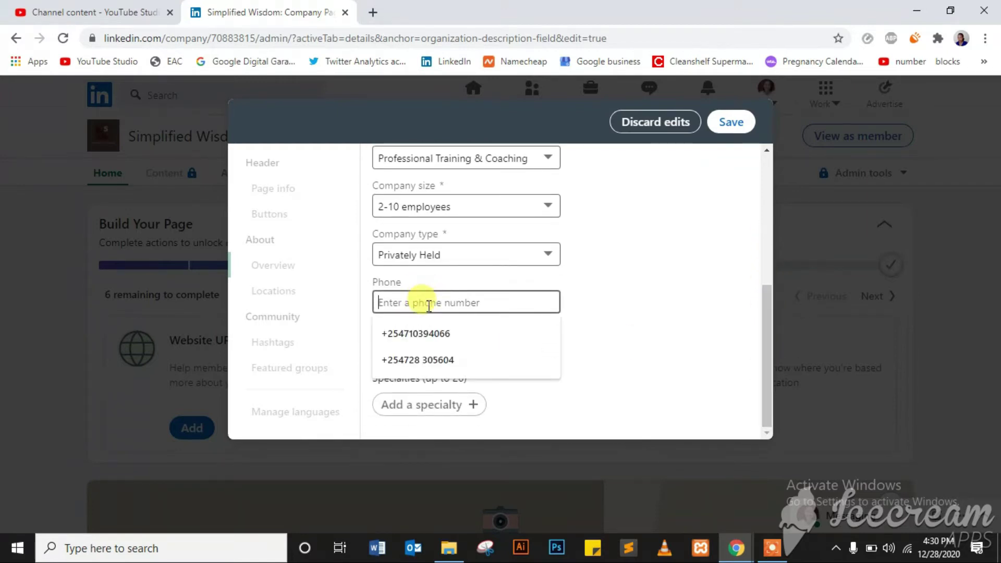
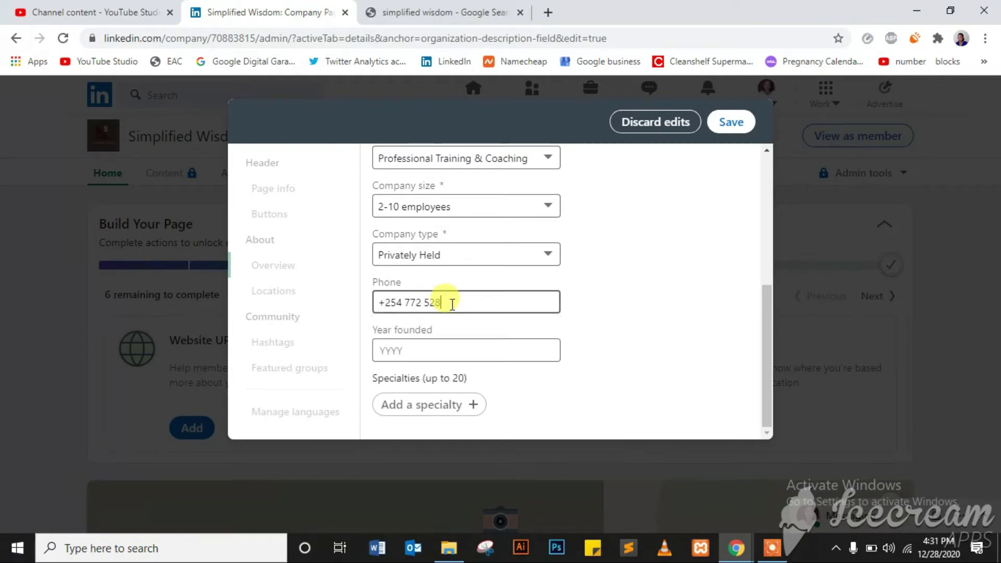
{"action": "left_click", "coordinate": [414, 350]}
{"action": "type", "text": "2020"}
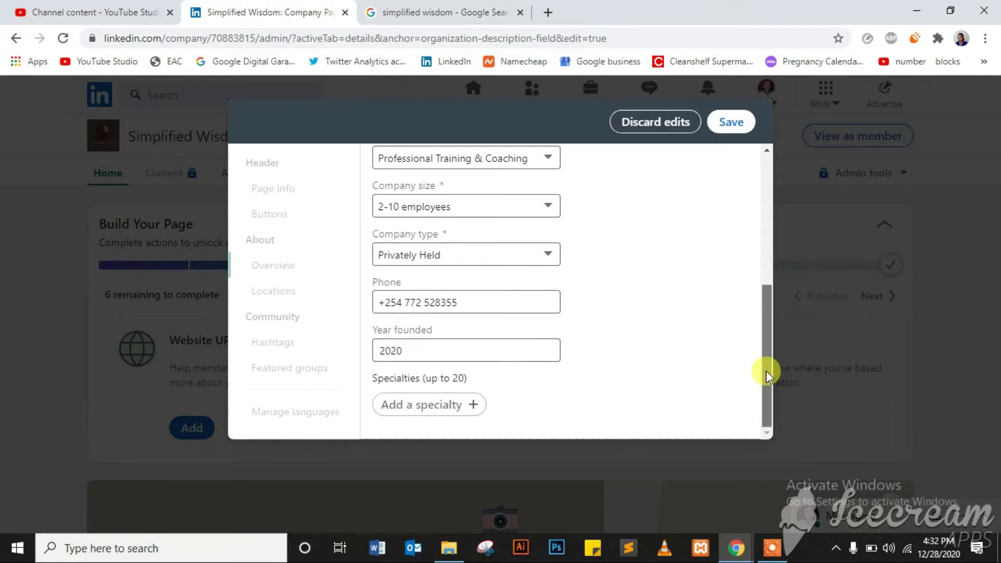
- Add specialties training and personal coaching, then save the overview
{"action": "left_click", "coordinate": [443, 405]}
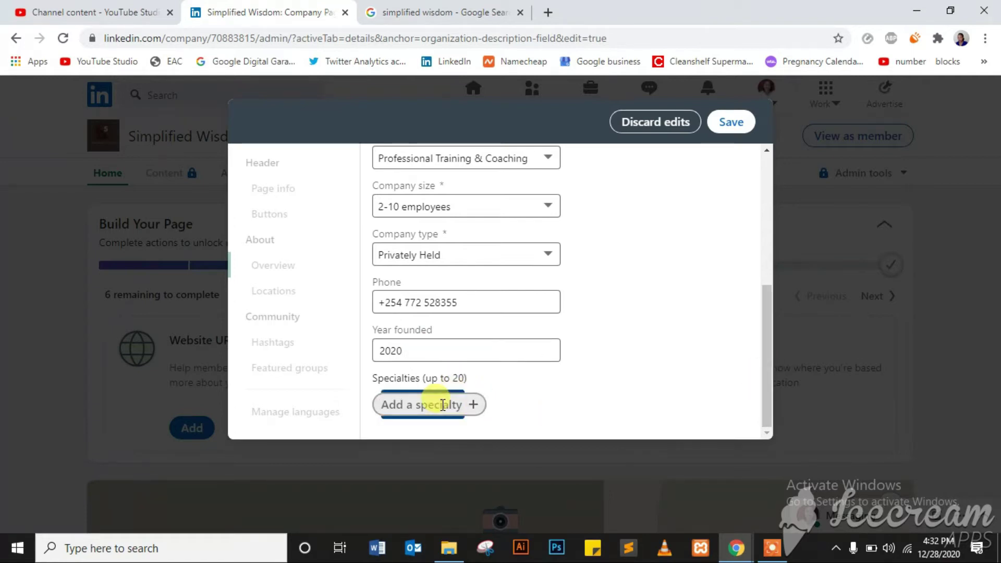
{"action": "type", "text": "training"}
{"action": "key", "text": "Return"}
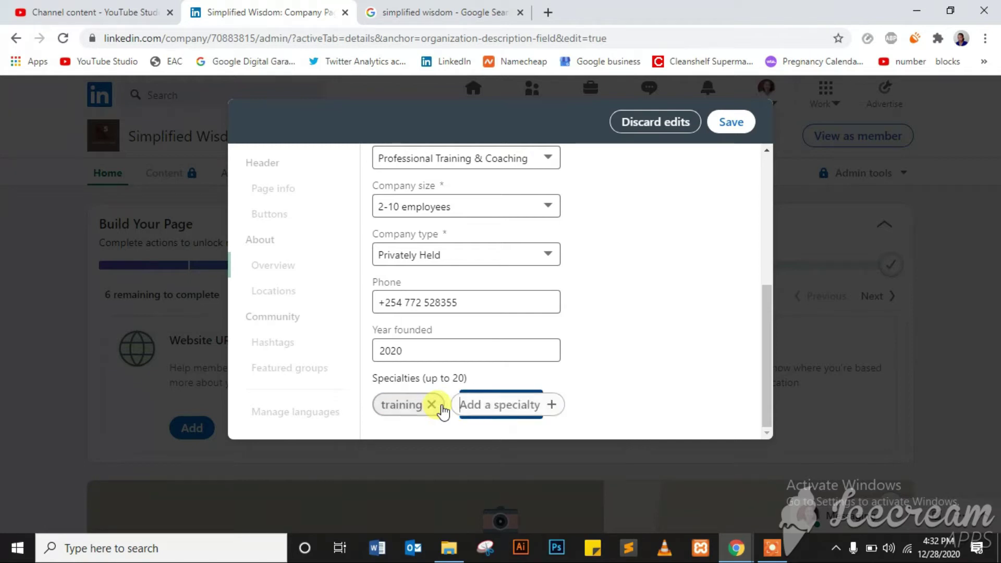
{"action": "type", "text": "personal coaching"}
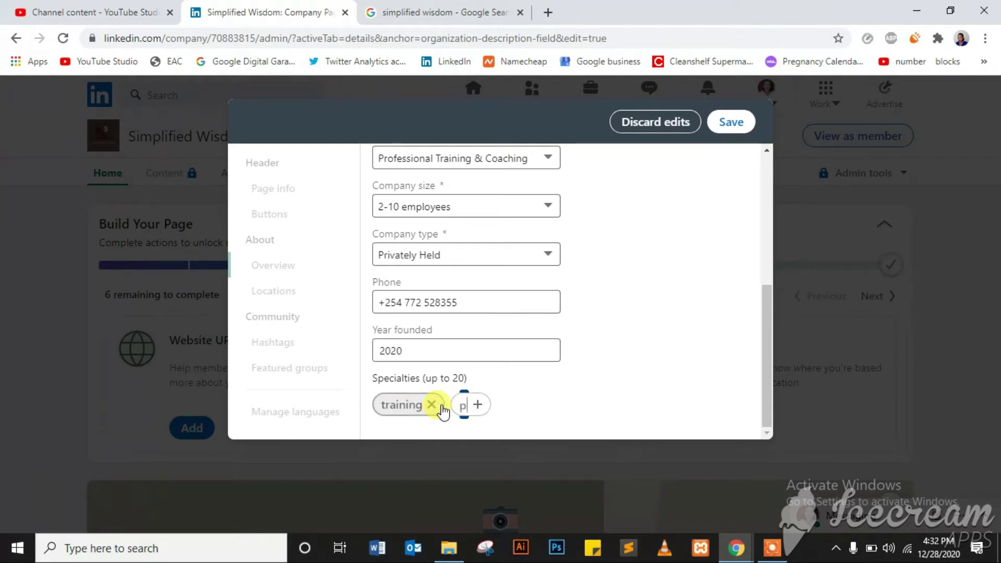
{"action": "key", "text": "Return"}
{"action": "scroll", "coordinate": [763, 307], "scroll_direction": "down", "scroll_amount": 1}
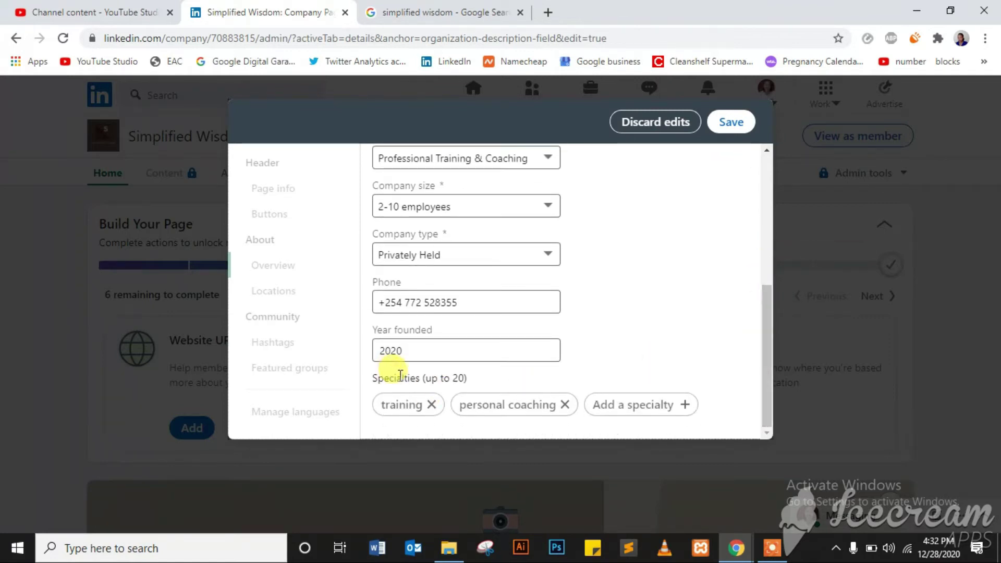
{"action": "left_click_drag", "start_coordinate": [764, 335], "coordinate": [764, 180]}
{"action": "left_click", "coordinate": [742, 124]}
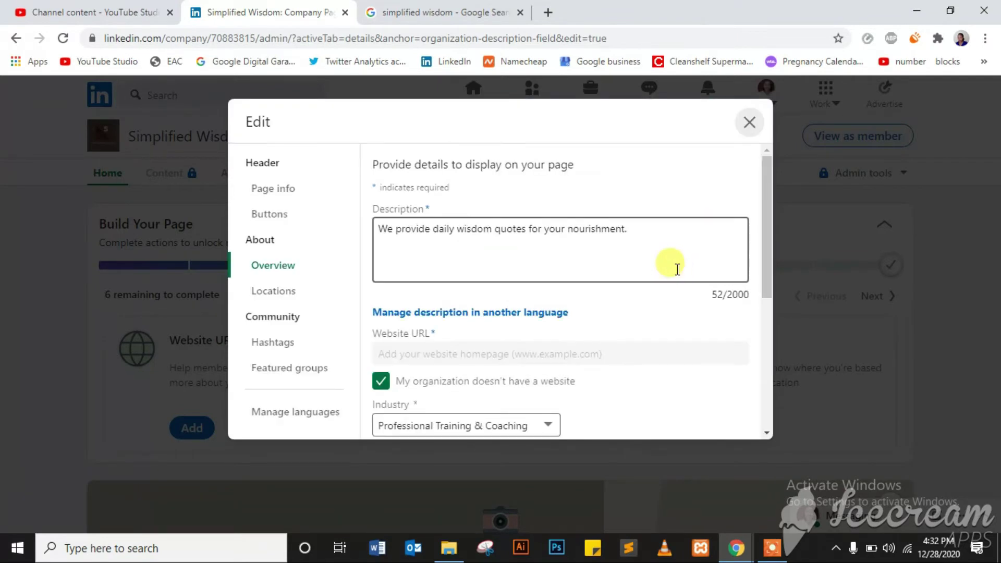
- Add and save a Headquarters location in Kenya, no street address, city Nairobi via autofill
{"action": "left_click", "coordinate": [267, 291]}
{"action": "left_click", "coordinate": [396, 216]}
{"action": "left_click", "coordinate": [459, 261]}
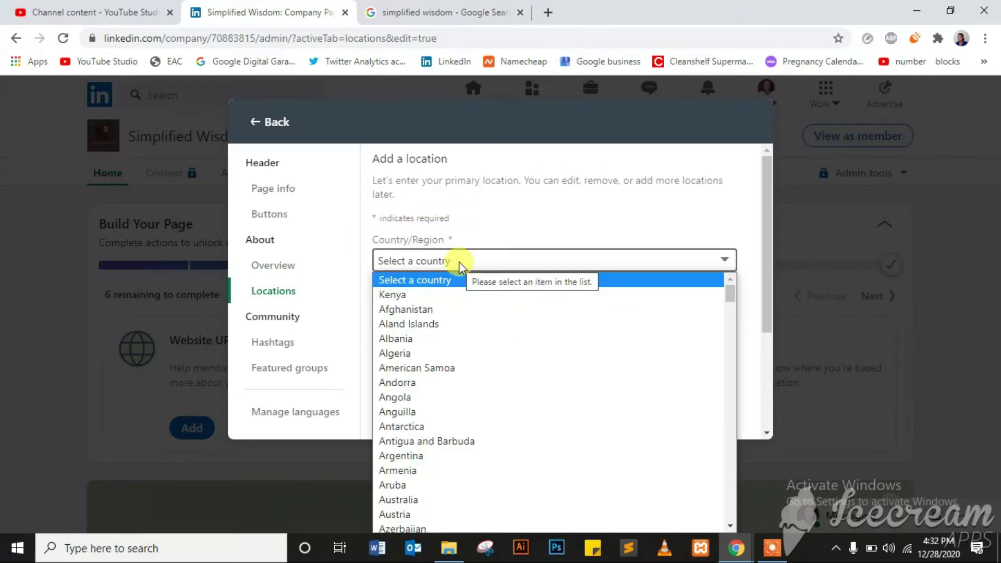
{"action": "left_click", "coordinate": [432, 295]}
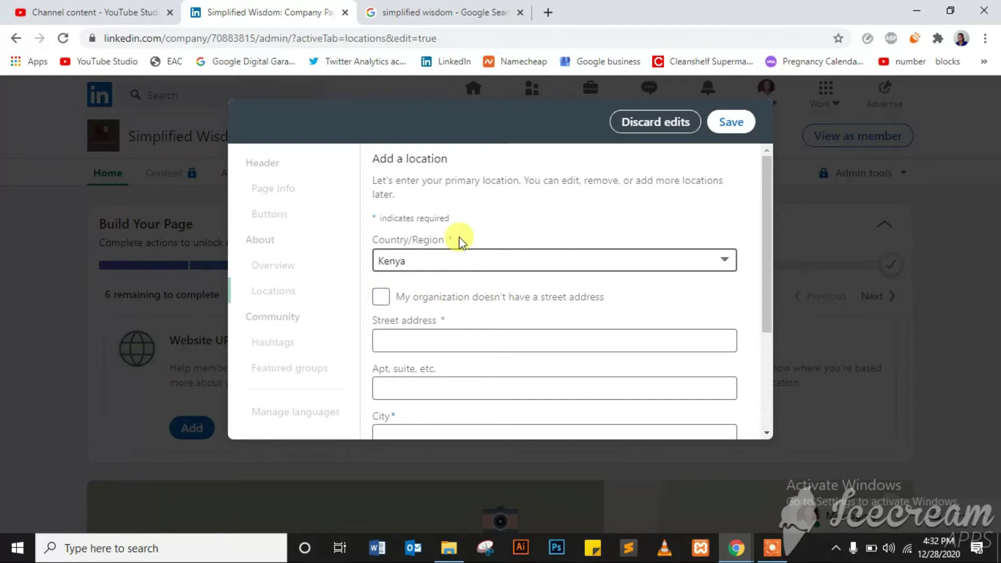
{"action": "left_click", "coordinate": [381, 297]}
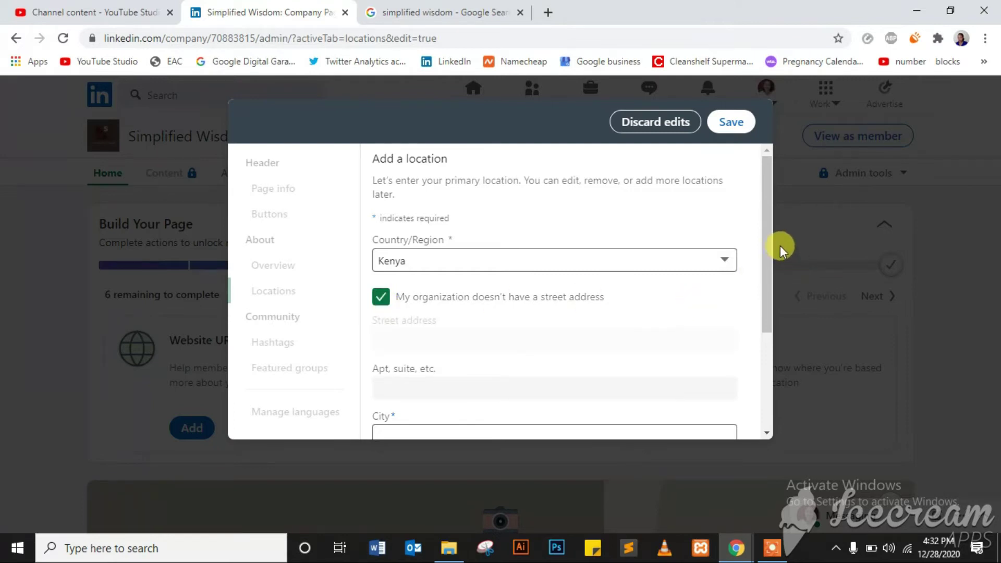
{"action": "left_click_drag", "start_coordinate": [769, 241], "coordinate": [761, 325]}
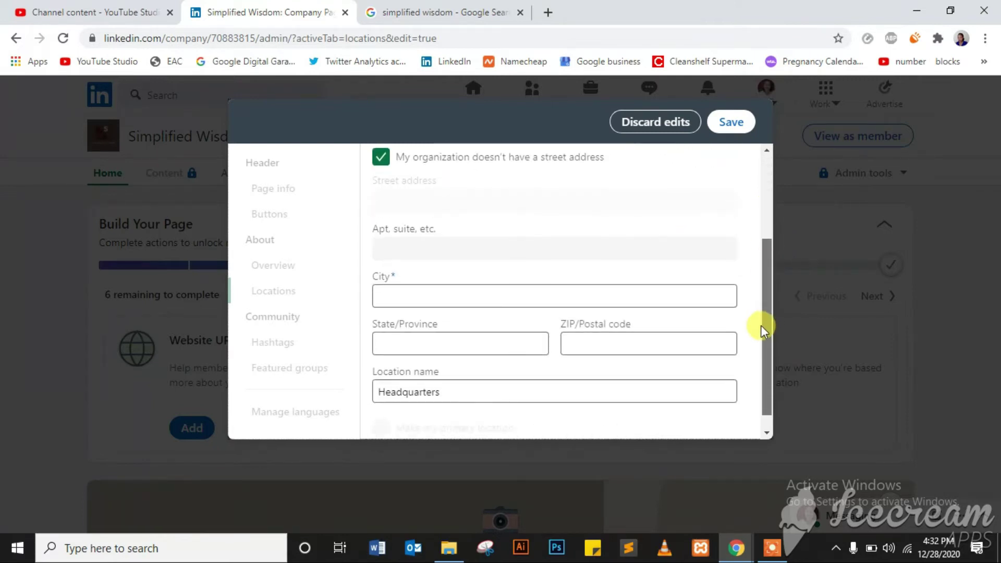
{"action": "left_click", "coordinate": [446, 296]}
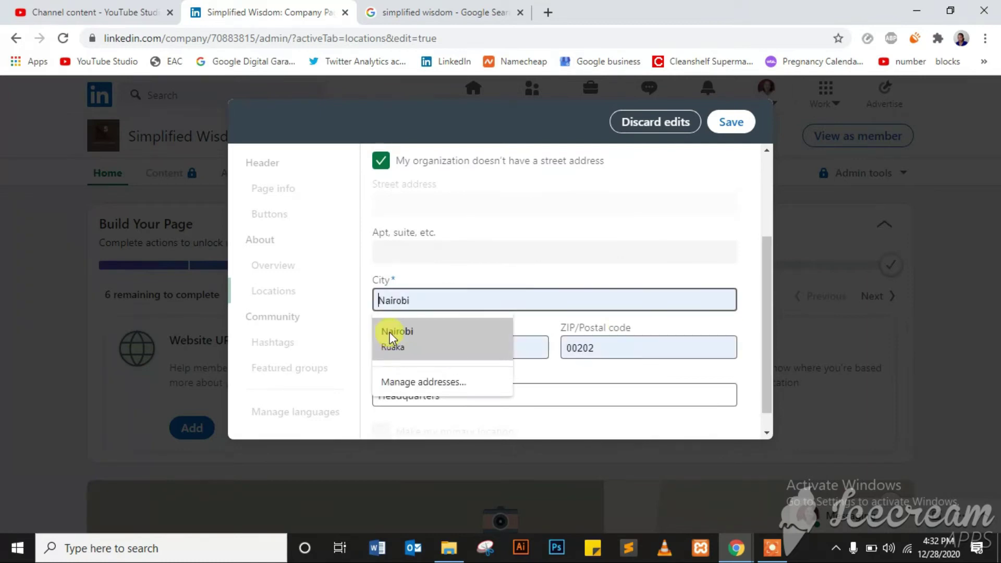
{"action": "left_click", "coordinate": [392, 334]}
{"action": "left_click_drag", "start_coordinate": [770, 272], "coordinate": [768, 321]}
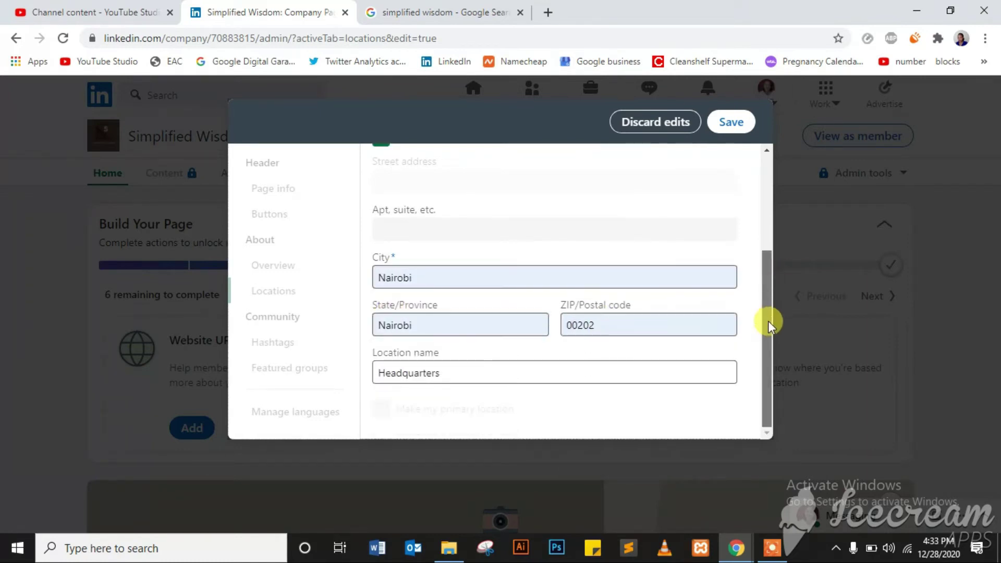
{"action": "scroll", "coordinate": [758, 315], "scroll_direction": "up", "scroll_amount": 3}
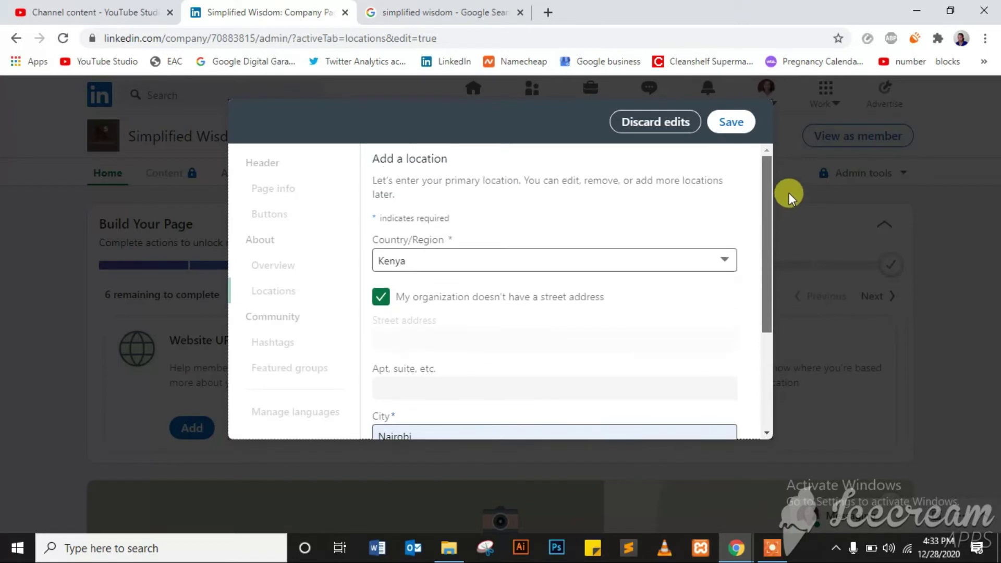
{"action": "left_click", "coordinate": [729, 123]}
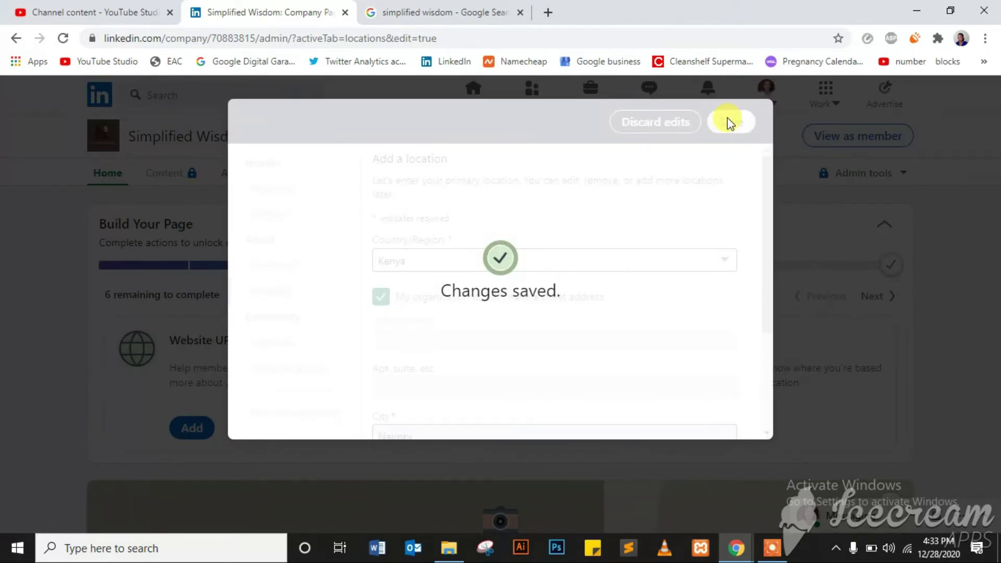
- In the Buttons settings, enable a custom button named Learn more
{"action": "left_click", "coordinate": [284, 188]}
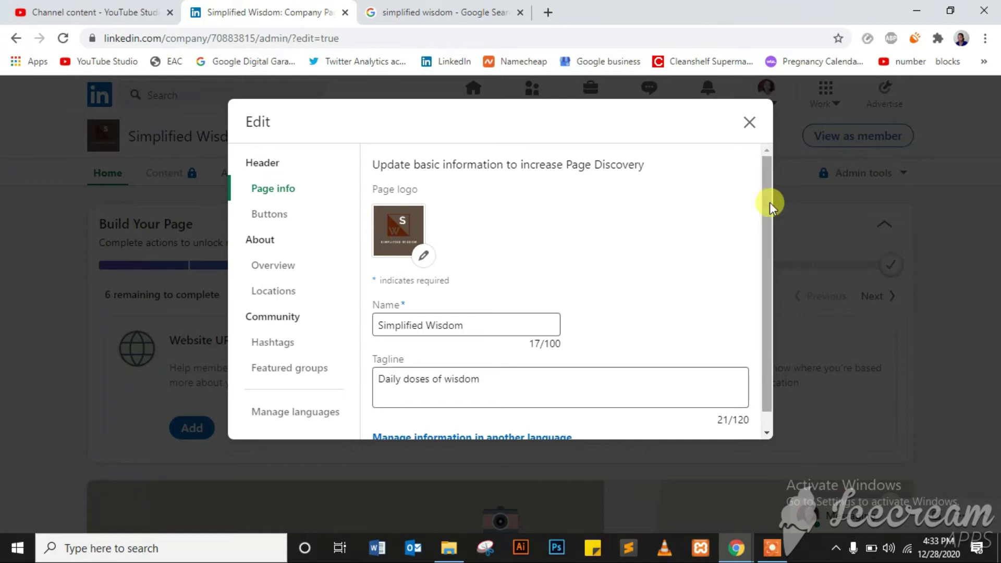
{"action": "left_click_drag", "start_coordinate": [769, 202], "coordinate": [767, 237]}
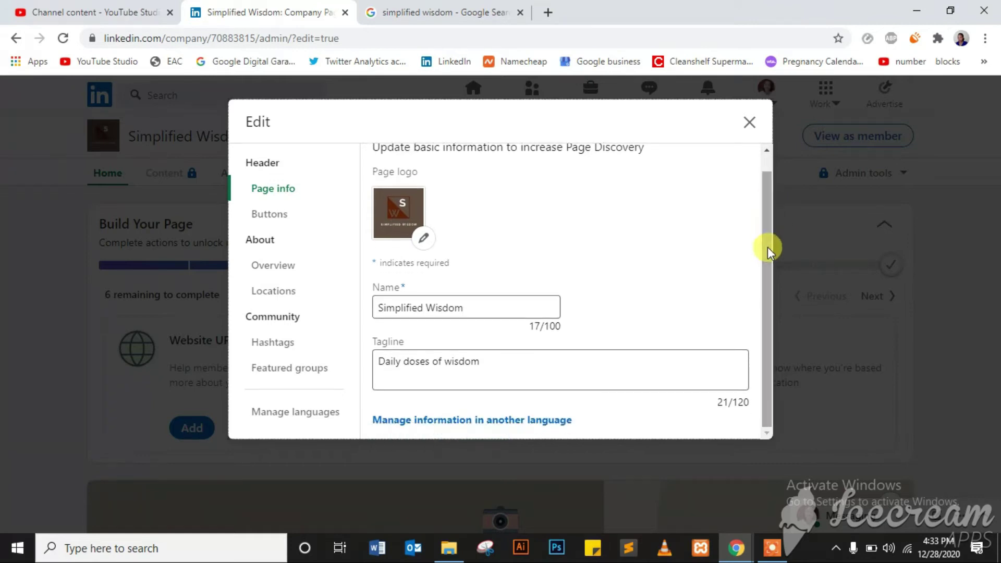
{"action": "left_click", "coordinate": [281, 224]}
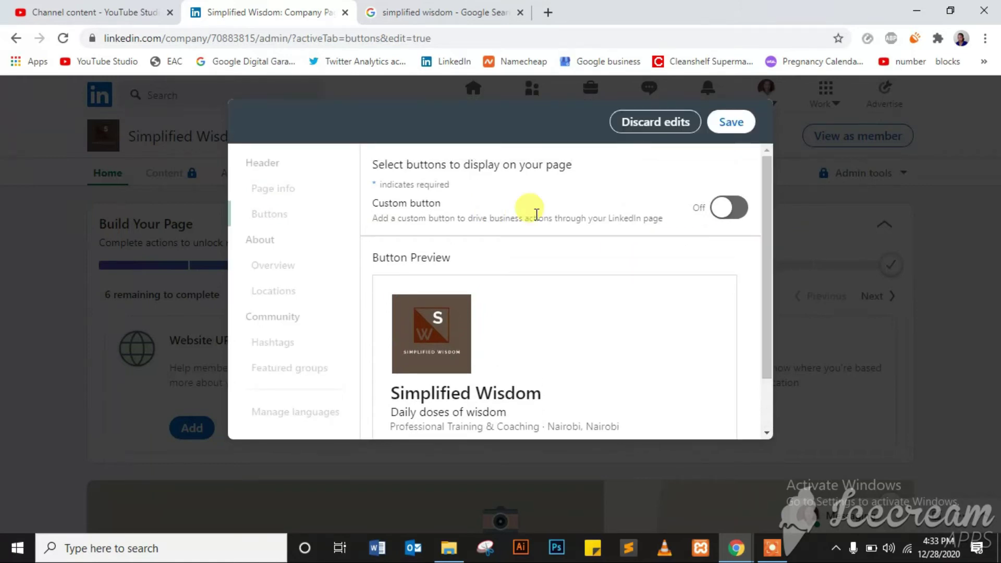
{"action": "left_click", "coordinate": [735, 208]}
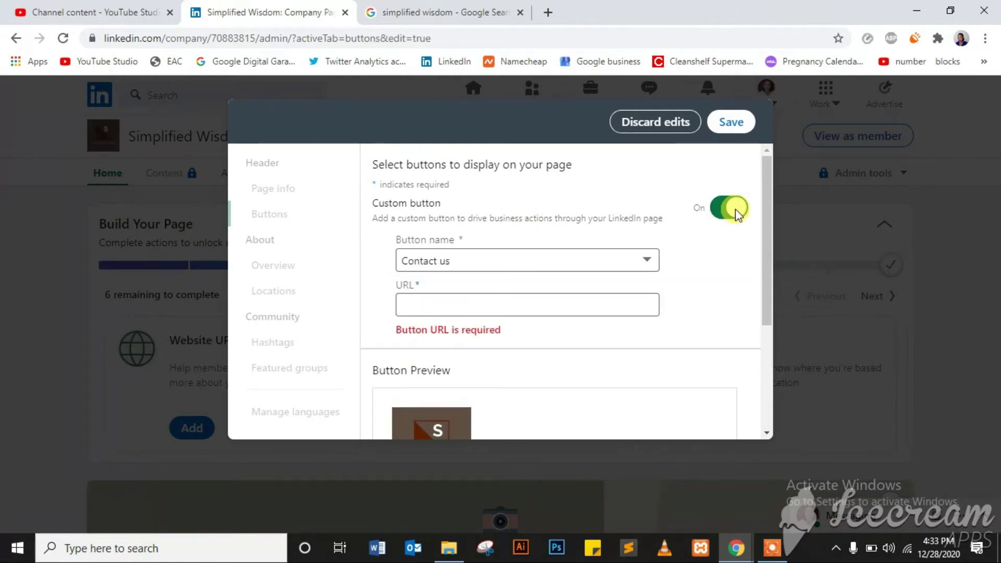
{"action": "left_click", "coordinate": [442, 302]}
{"action": "left_click", "coordinate": [502, 259]}
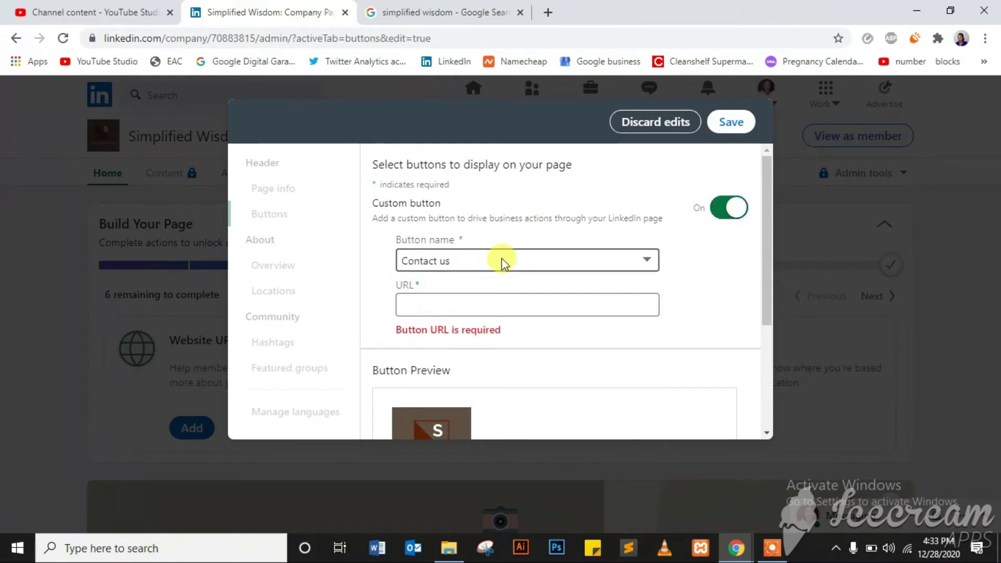
{"action": "left_click", "coordinate": [451, 296]}
- Try the Visit website name, then disable the custom button and save
{"action": "left_click", "coordinate": [471, 264]}
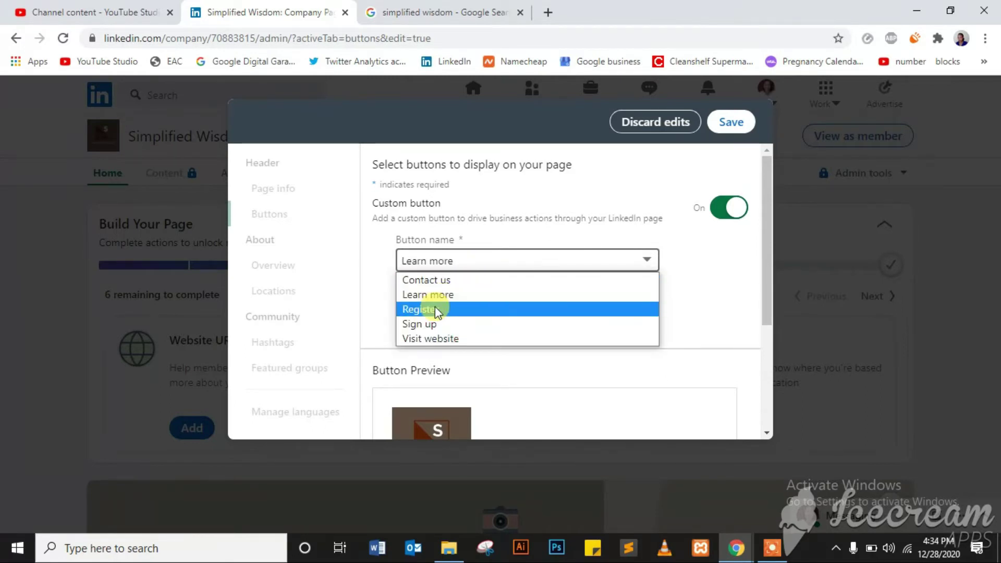
{"action": "left_click", "coordinate": [434, 339]}
{"action": "left_click", "coordinate": [451, 309]}
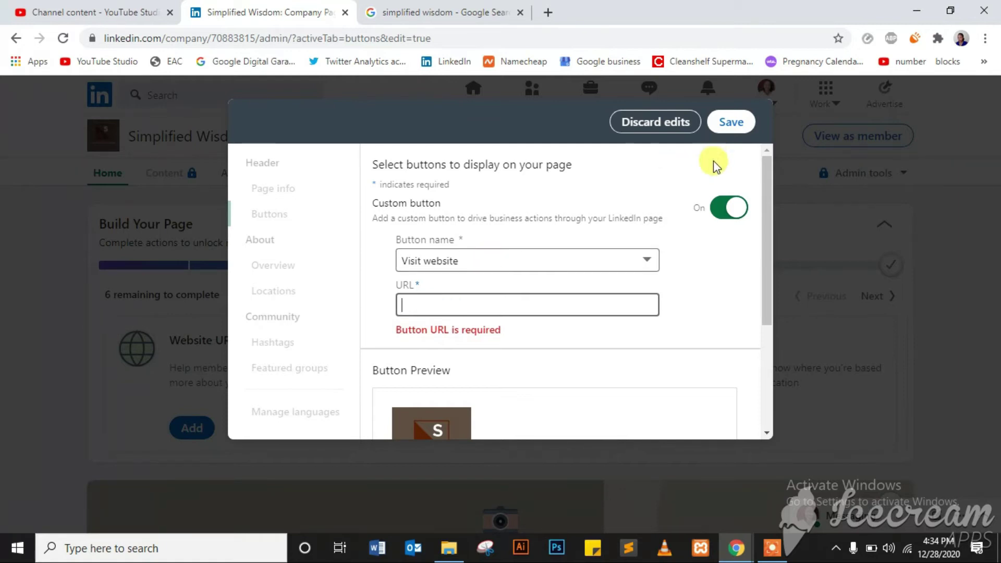
{"action": "left_click", "coordinate": [731, 215]}
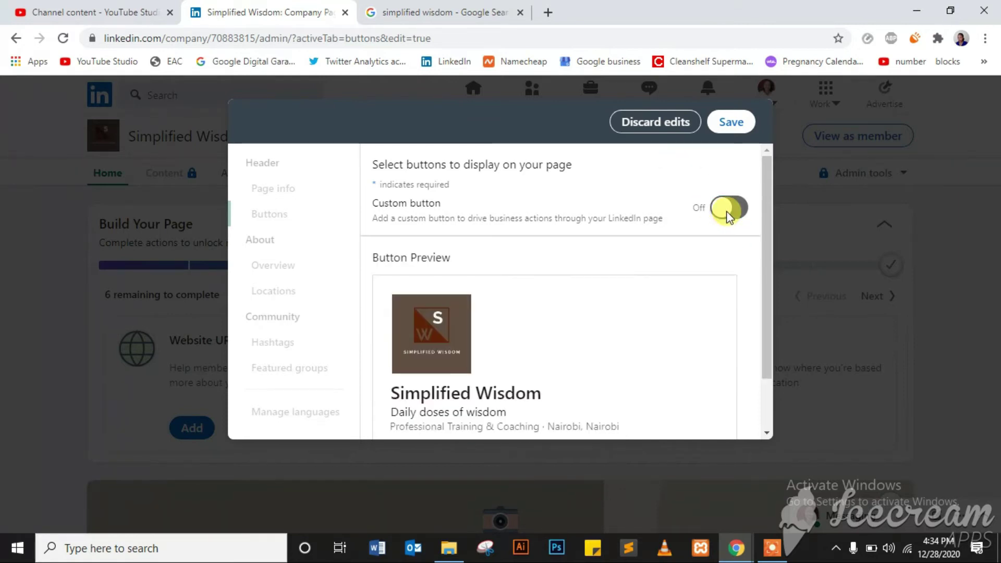
{"action": "left_click_drag", "start_coordinate": [769, 201], "coordinate": [770, 265]}
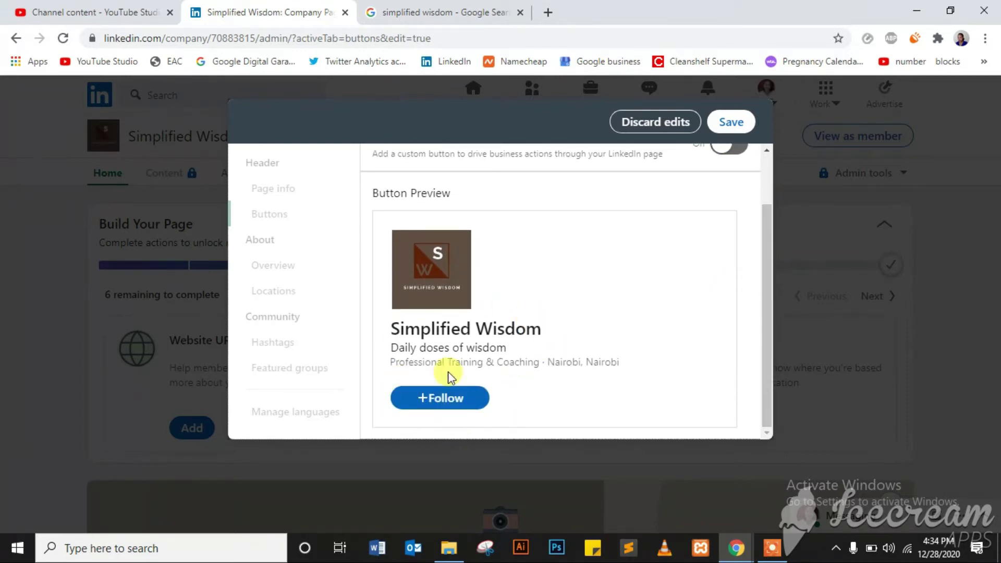
{"action": "left_click_drag", "start_coordinate": [767, 313], "coordinate": [785, 195]}
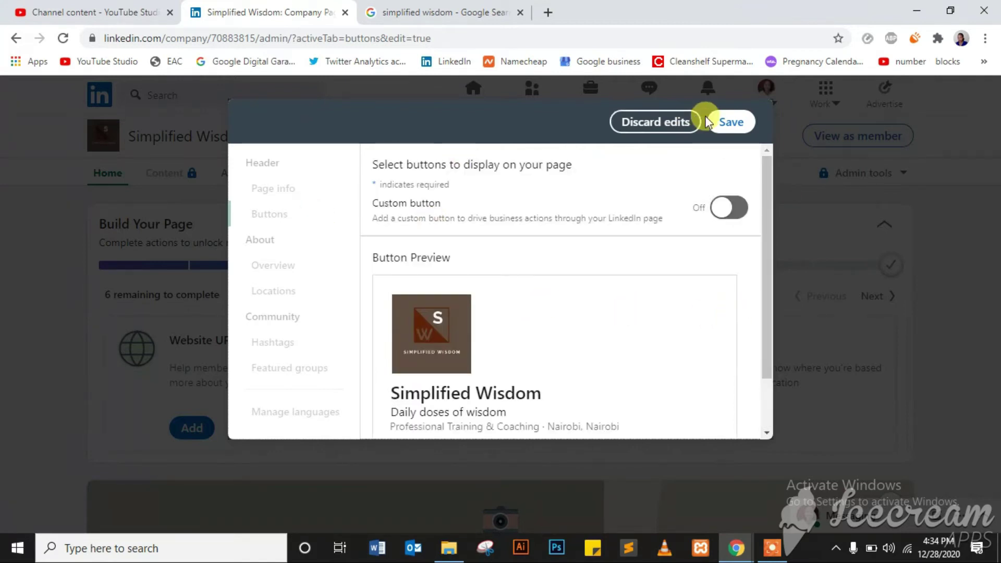
{"action": "left_click", "coordinate": [728, 120]}
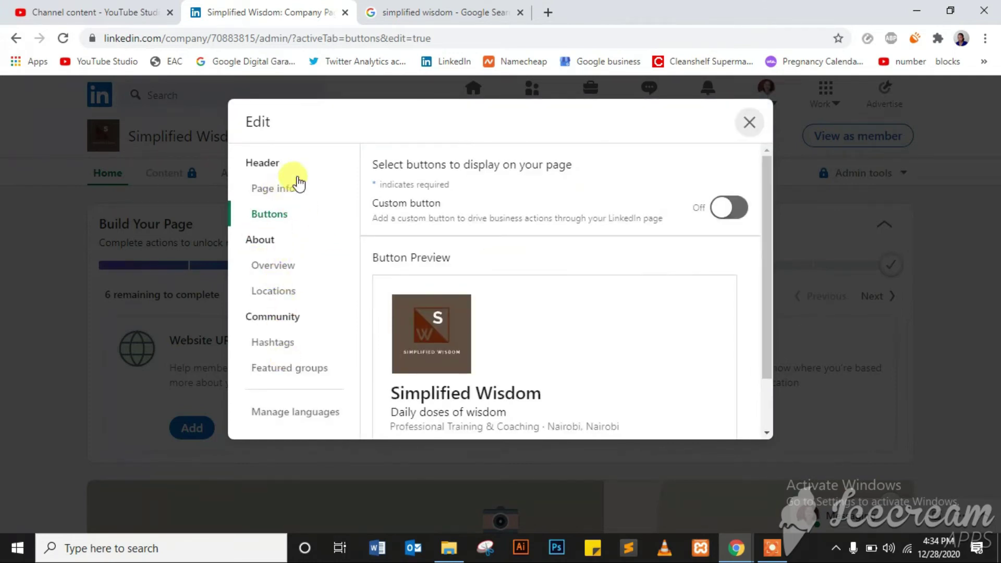
- Review the Page info, Buttons, Overview and Locations sections, then close the Edit dialog
{"action": "left_click", "coordinate": [296, 194]}
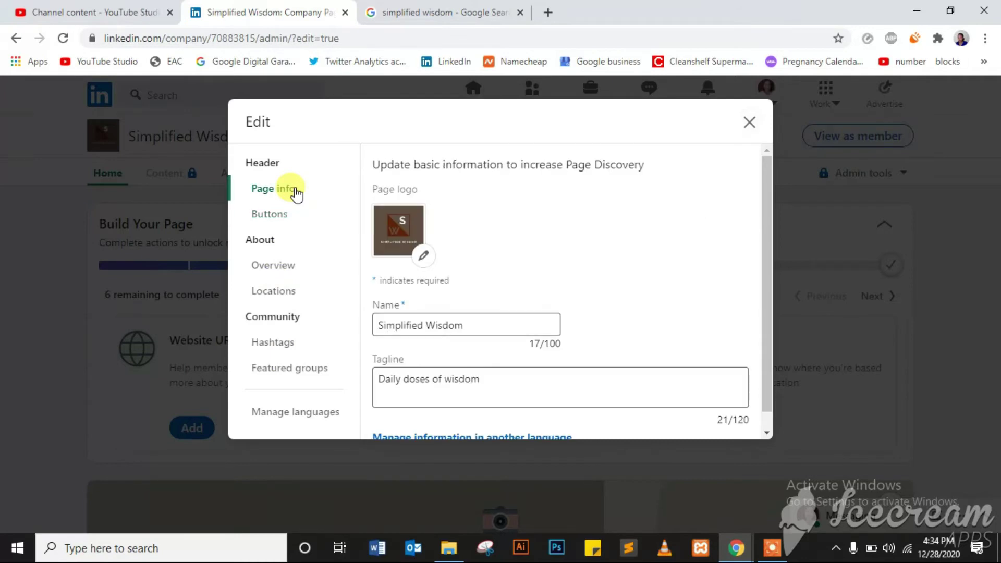
{"action": "left_click", "coordinate": [275, 223]}
{"action": "left_click", "coordinate": [271, 267]}
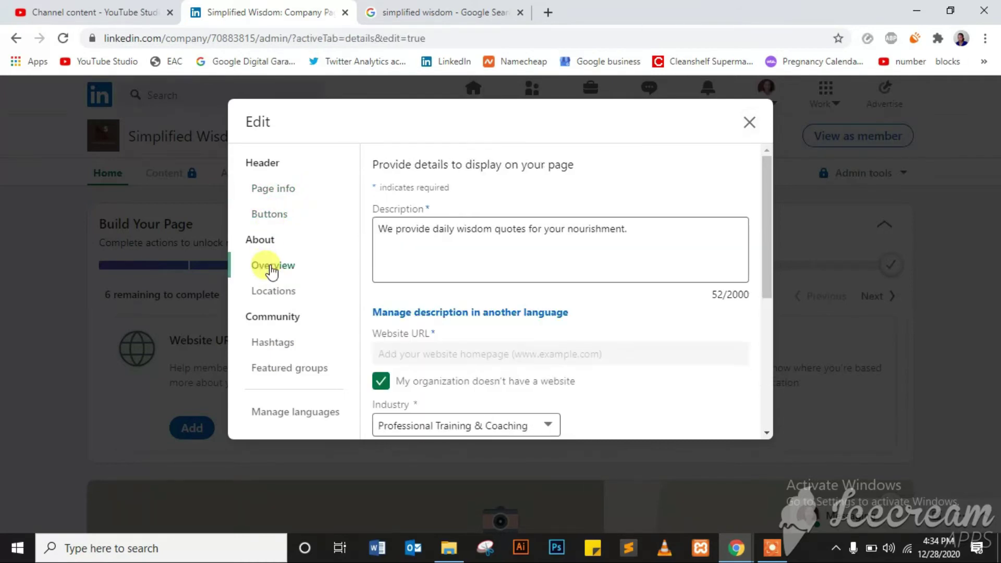
{"action": "left_click", "coordinate": [276, 292]}
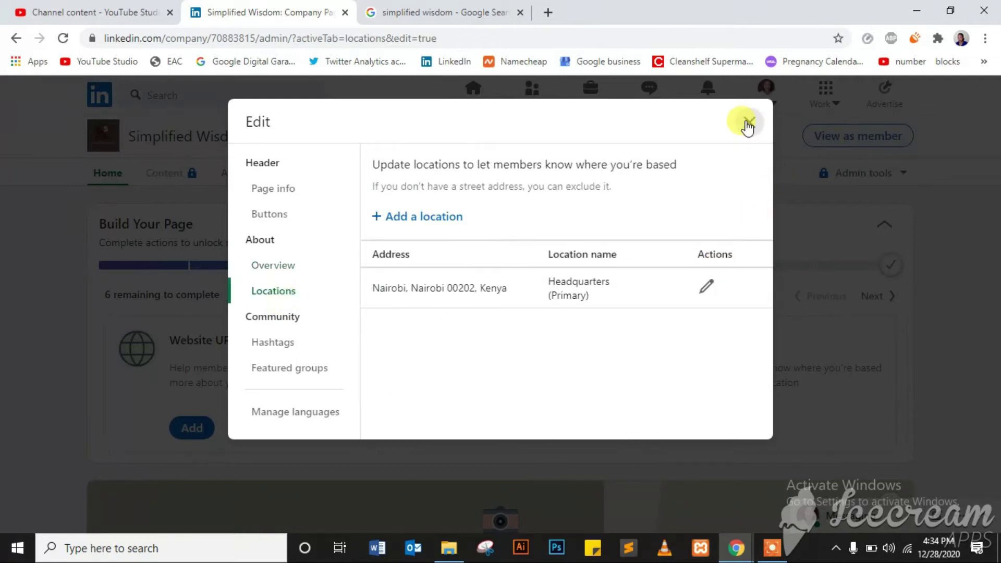
{"action": "left_click", "coordinate": [748, 125]}
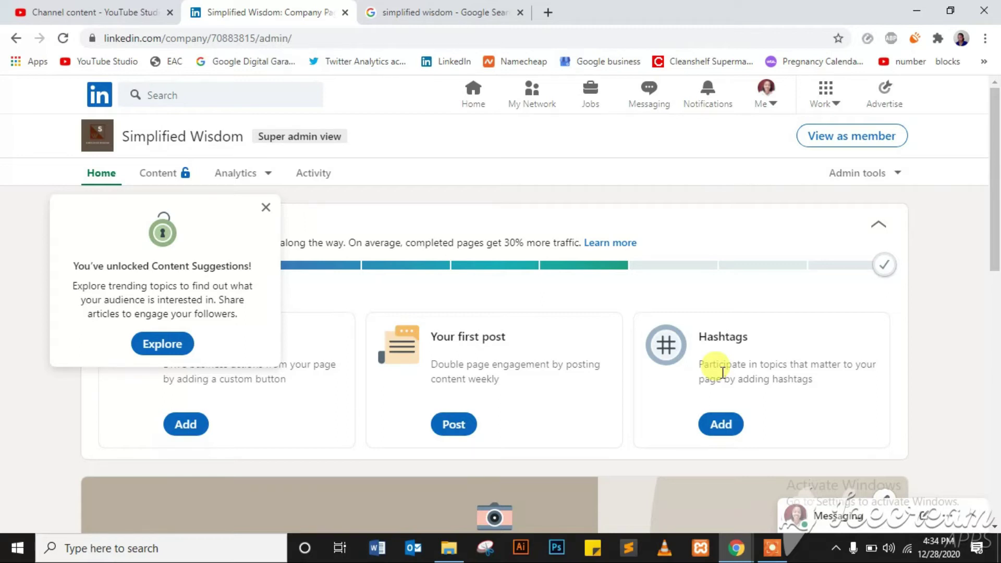
- Dismiss the Content Suggestions notice and bring up the cover image upload option
{"action": "left_click", "coordinate": [266, 208]}
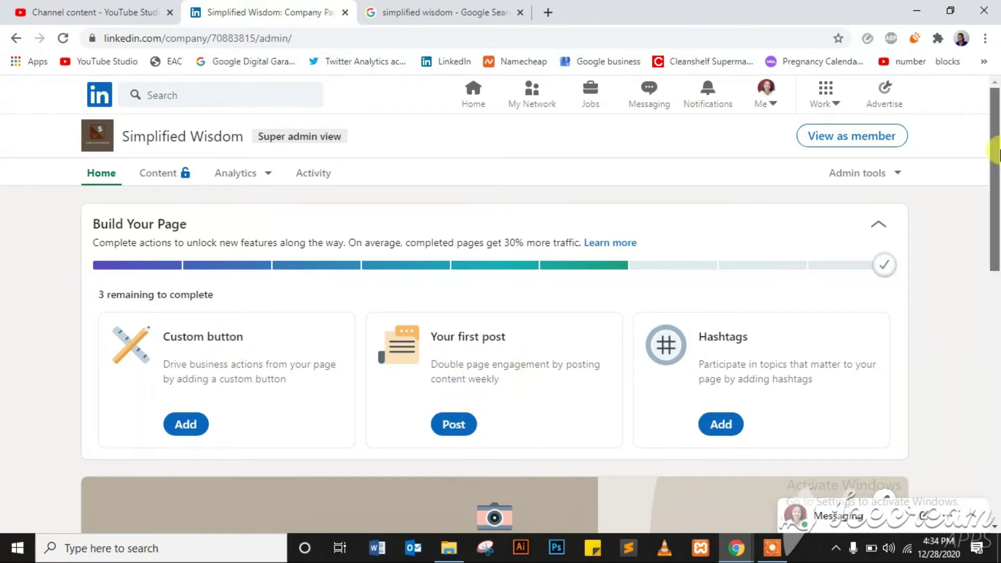
{"action": "left_click_drag", "start_coordinate": [995, 183], "coordinate": [994, 293]}
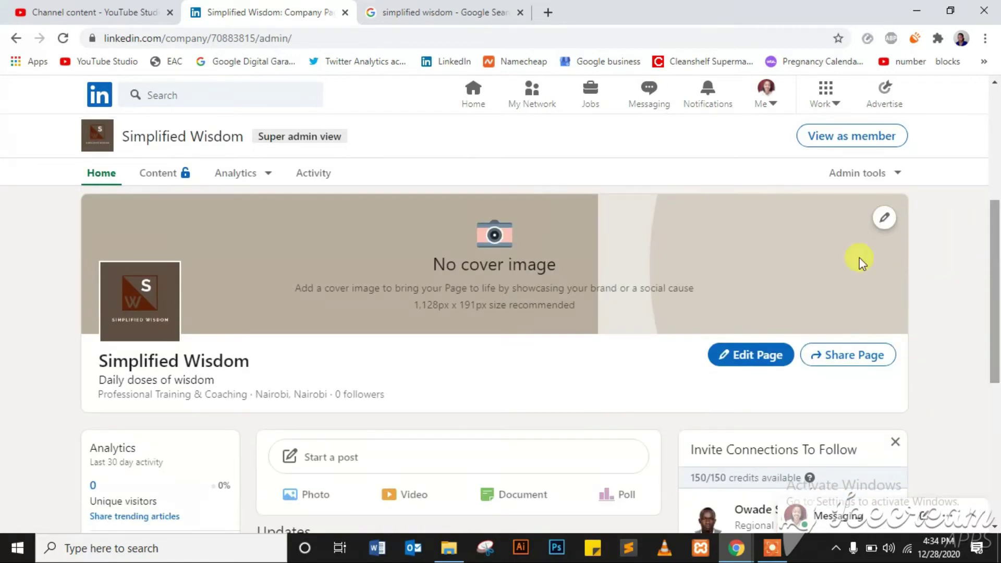
{"action": "left_click", "coordinate": [884, 217]}
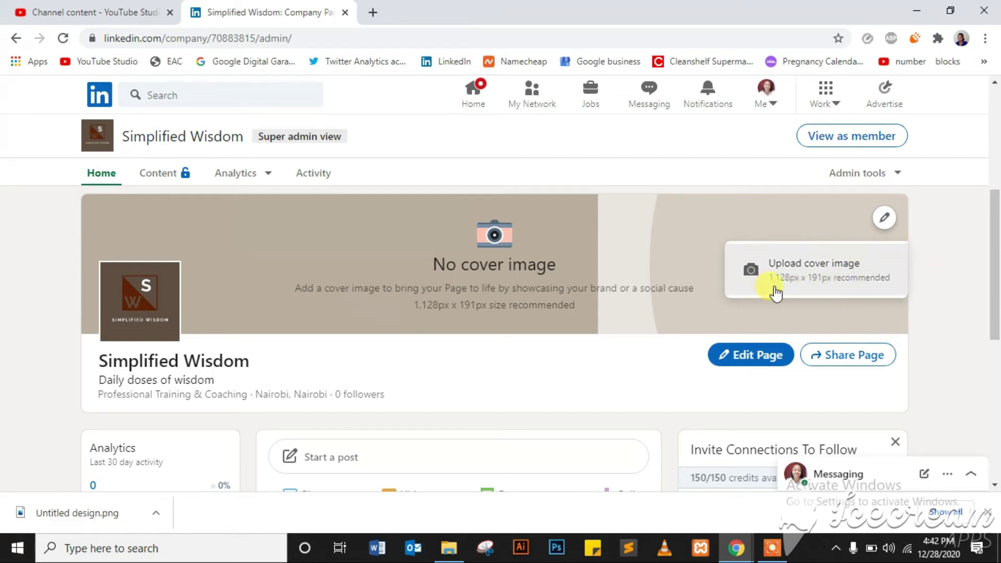
- Upload 'Untitled design' from Downloads as the cover, reposition so SIMPLIFIED WISDOM shows, and save
{"action": "left_click", "coordinate": [822, 286]}
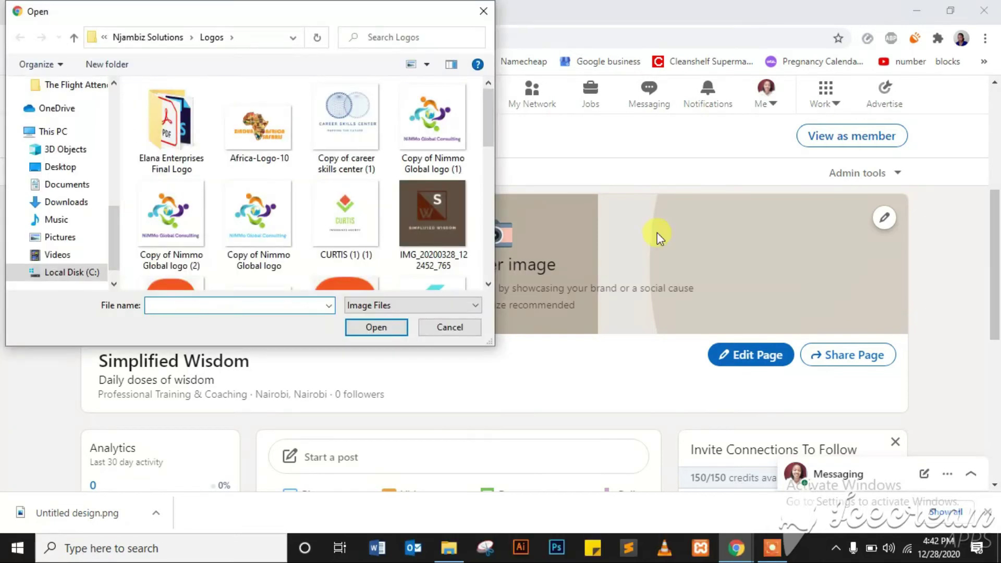
{"action": "left_click", "coordinate": [66, 201]}
{"action": "left_click", "coordinate": [166, 143]}
{"action": "left_click", "coordinate": [370, 328]}
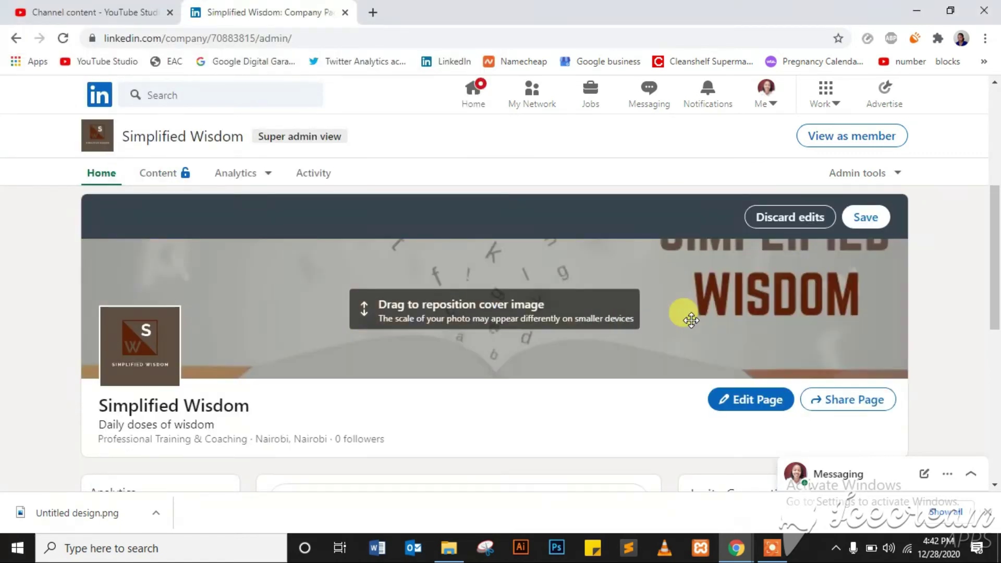
{"action": "left_click_drag", "start_coordinate": [713, 281], "coordinate": [715, 322]}
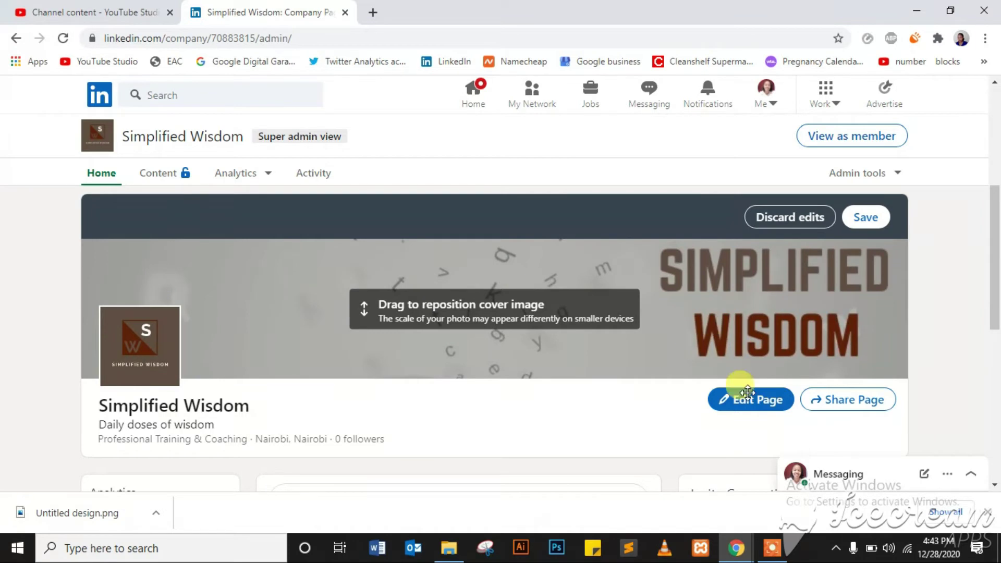
{"action": "left_click", "coordinate": [870, 216]}
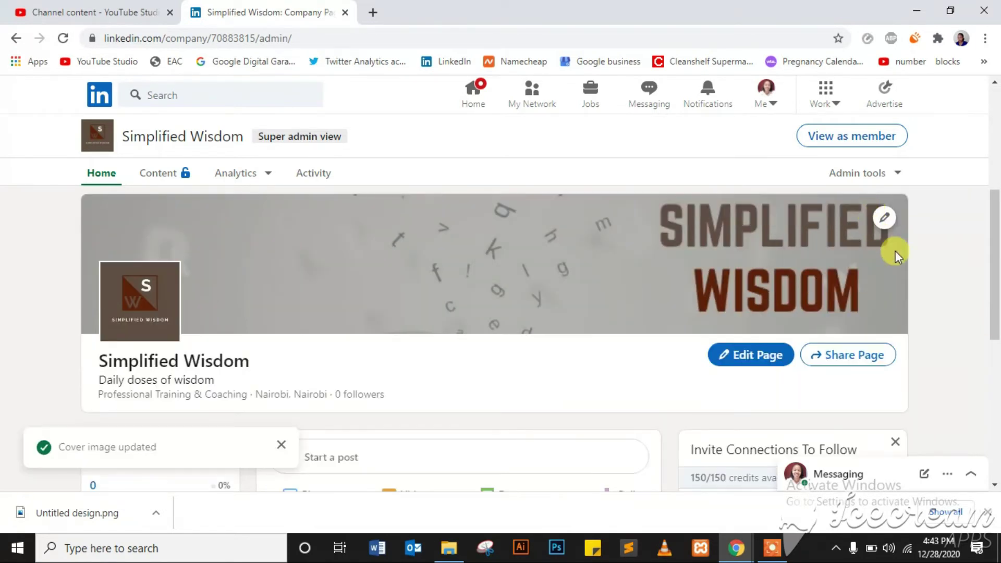
{"action": "left_click_drag", "start_coordinate": [996, 255], "coordinate": [996, 233]}
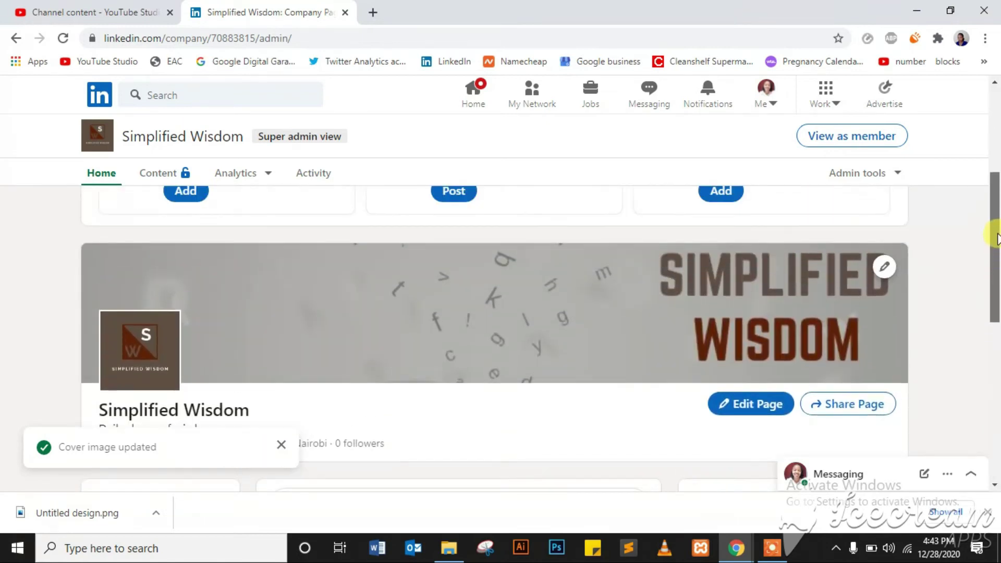
{"action": "left_click", "coordinate": [834, 401]}
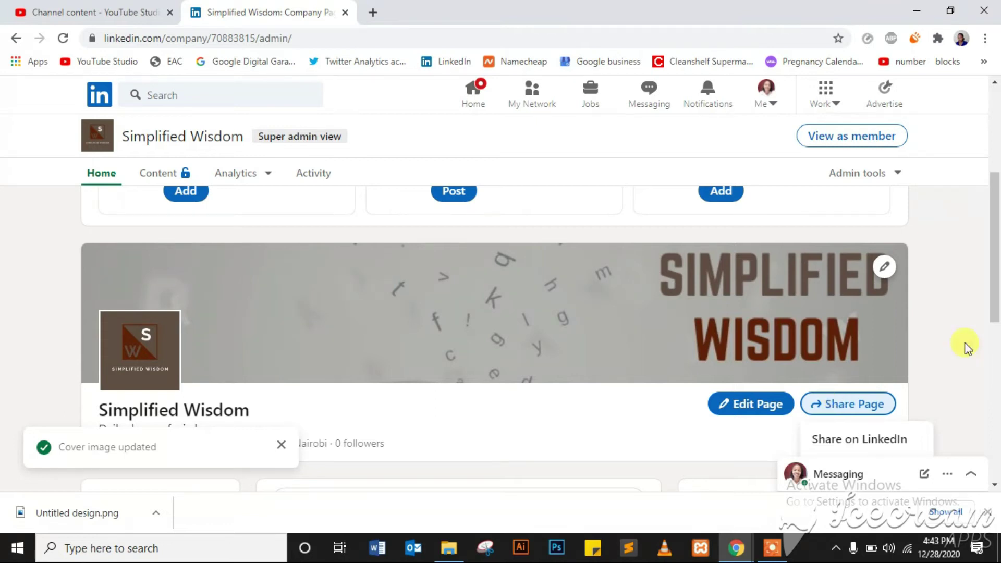
{"action": "left_click_drag", "start_coordinate": [996, 300], "coordinate": [997, 345]}
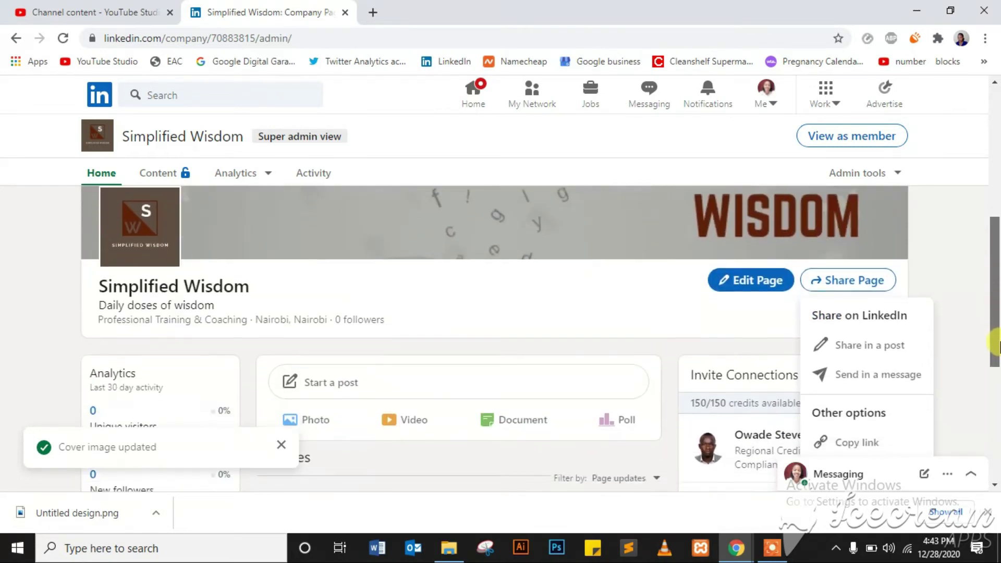
{"action": "left_click_drag", "start_coordinate": [995, 302], "coordinate": [996, 340]}
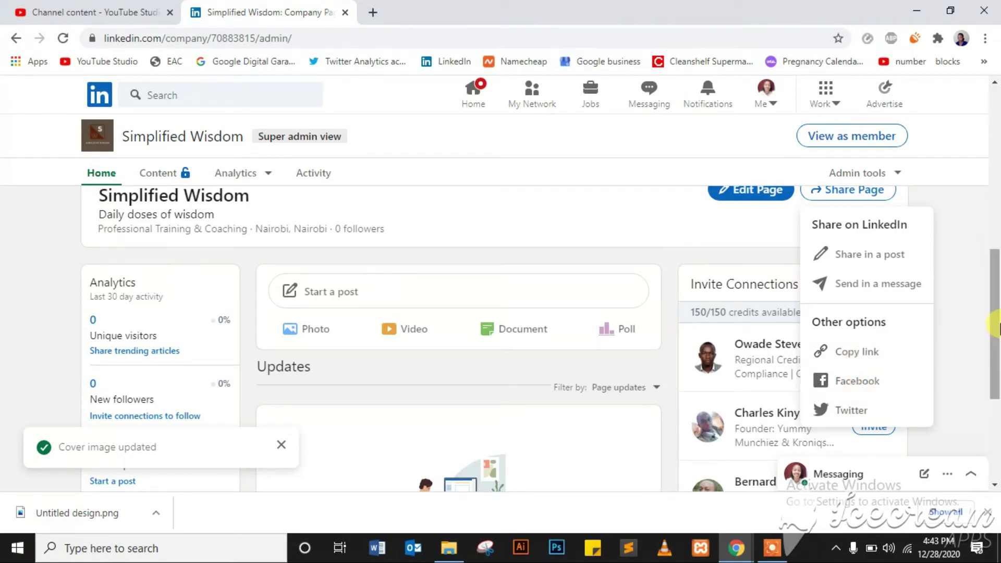
{"action": "left_click", "coordinate": [961, 226]}
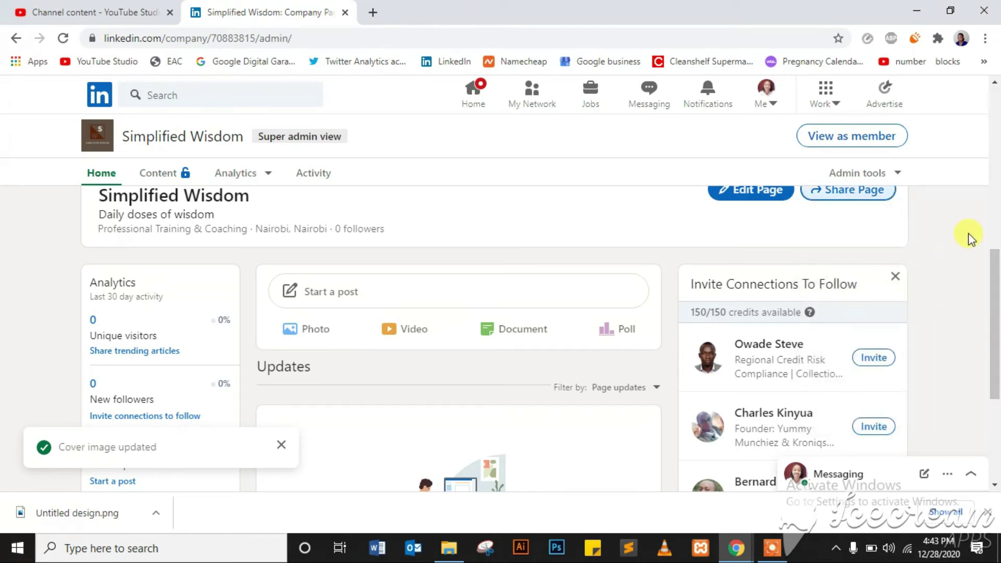
{"action": "left_click_drag", "start_coordinate": [996, 283], "coordinate": [997, 342]}
- Tick connections in the full invite list up to the 150 limit and send the 150 invitations
{"action": "left_click", "coordinate": [781, 395]}
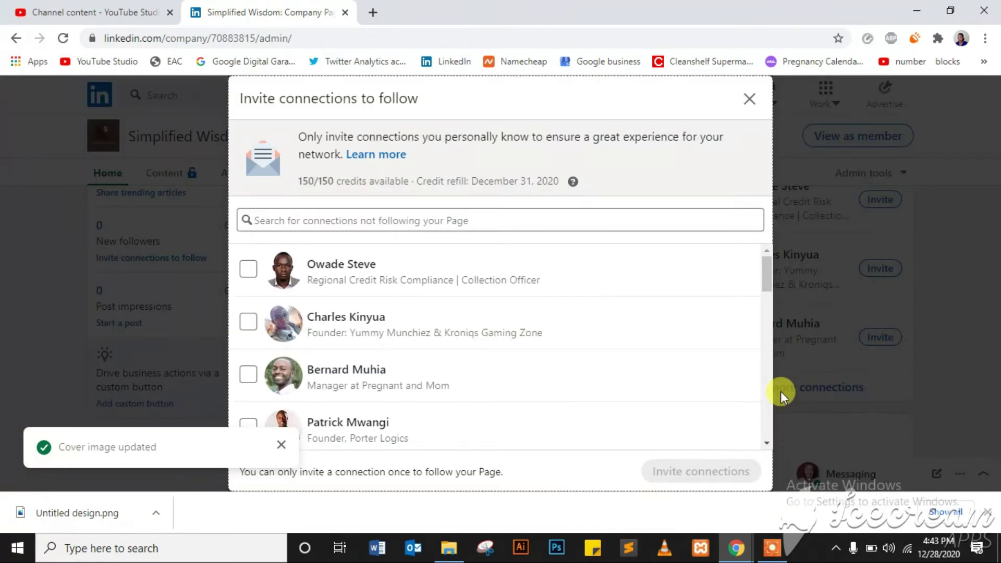
{"action": "left_click", "coordinate": [247, 272]}
{"action": "left_click", "coordinate": [249, 322]}
{"action": "left_click", "coordinate": [249, 384]}
{"action": "left_click", "coordinate": [281, 444]}
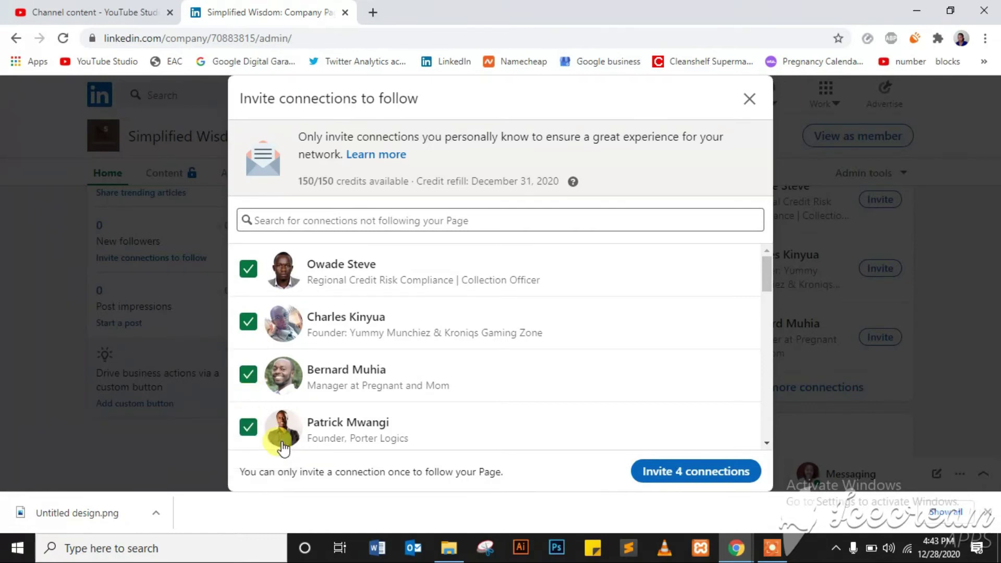
{"action": "scroll", "coordinate": [241, 286], "scroll_direction": "down", "scroll_amount": 4}
{"action": "left_click", "coordinate": [248, 281]}
{"action": "left_click", "coordinate": [248, 333]}
{"action": "left_click", "coordinate": [248, 384]}
{"action": "left_click", "coordinate": [248, 434]}
{"action": "scroll", "coordinate": [636, 365], "scroll_direction": "down", "scroll_amount": 3}
{"action": "left_click", "coordinate": [248, 323]}
{"action": "left_click", "coordinate": [248, 374]}
{"action": "left_click", "coordinate": [248, 366]}
{"action": "left_click", "coordinate": [249, 419]}
{"action": "scroll", "coordinate": [248, 339], "scroll_direction": "down", "scroll_amount": 3}
{"action": "left_click", "coordinate": [245, 277]}
{"action": "left_click", "coordinate": [248, 295]}
{"action": "scroll", "coordinate": [783, 370], "scroll_direction": "down", "scroll_amount": 3}
{"action": "left_click", "coordinate": [248, 305]}
{"action": "left_click", "coordinate": [248, 362]}
{"action": "left_click", "coordinate": [249, 419]}
{"action": "scroll", "coordinate": [248, 339], "scroll_direction": "down", "scroll_amount": 3}
{"action": "left_click", "coordinate": [248, 347]}
{"action": "left_click", "coordinate": [249, 414]}
{"action": "scroll", "coordinate": [248, 339], "scroll_direction": "down", "scroll_amount": 3}
{"action": "left_click", "coordinate": [248, 380]}
{"action": "left_click", "coordinate": [248, 431]}
{"action": "left_click", "coordinate": [248, 281]}
{"action": "left_click", "coordinate": [248, 332]}
{"action": "left_click", "coordinate": [248, 386]}
{"action": "scroll", "coordinate": [248, 339], "scroll_direction": "down", "scroll_amount": 3}
{"action": "left_click", "coordinate": [248, 313]}
{"action": "scroll", "coordinate": [597, 378], "scroll_direction": "down", "scroll_amount": 3}
{"action": "left_click", "coordinate": [248, 295]}
{"action": "scroll", "coordinate": [537, 365], "scroll_direction": "down", "scroll_amount": 3}
{"action": "left_click", "coordinate": [248, 339]}
{"action": "scroll", "coordinate": [537, 439], "scroll_direction": "down", "scroll_amount": 3}
{"action": "left_click", "coordinate": [248, 268]}
{"action": "left_click", "coordinate": [248, 319]}
{"action": "left_click", "coordinate": [248, 368]}
{"action": "left_click", "coordinate": [248, 417]}
{"action": "scroll", "coordinate": [489, 345], "scroll_direction": "down", "scroll_amount": 3}
{"action": "scroll", "coordinate": [763, 396], "scroll_direction": "down", "scroll_amount": 10}
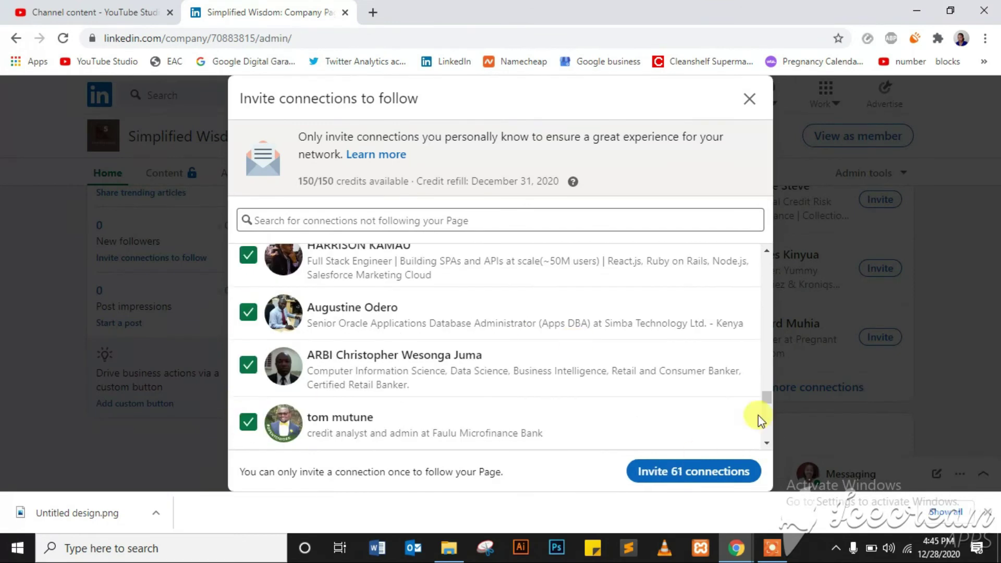
{"action": "left_click", "coordinate": [241, 436]}
{"action": "scroll", "coordinate": [639, 395], "scroll_direction": "down", "scroll_amount": 5}
{"action": "left_click", "coordinate": [248, 281]}
{"action": "left_click", "coordinate": [248, 333]}
{"action": "left_click", "coordinate": [248, 386]}
{"action": "left_click", "coordinate": [248, 439]}
{"action": "scroll", "coordinate": [500, 344], "scroll_direction": "down", "scroll_amount": 5}
{"action": "scroll", "coordinate": [250, 365], "scroll_direction": "down", "scroll_amount": 5}
{"action": "scroll", "coordinate": [249, 291], "scroll_direction": "down", "scroll_amount": 5}
{"action": "left_click", "coordinate": [248, 256]}
{"action": "left_click", "coordinate": [249, 308]}
{"action": "left_click", "coordinate": [249, 361]}
{"action": "left_click", "coordinate": [249, 413]}
{"action": "scroll", "coordinate": [358, 330], "scroll_direction": "down", "scroll_amount": 5}
{"action": "left_click", "coordinate": [248, 255]}
{"action": "left_click", "coordinate": [248, 308]}
{"action": "scroll", "coordinate": [759, 447], "scroll_direction": "down", "scroll_amount": 5}
{"action": "scroll", "coordinate": [733, 449], "scroll_direction": "down", "scroll_amount": 5}
{"action": "left_click", "coordinate": [248, 339]}
{"action": "scroll", "coordinate": [250, 396], "scroll_direction": "down", "scroll_amount": 5}
{"action": "left_click", "coordinate": [248, 304]}
{"action": "scroll", "coordinate": [249, 365], "scroll_direction": "down", "scroll_amount": 5}
{"action": "left_click", "coordinate": [248, 320]}
{"action": "scroll", "coordinate": [249, 375], "scroll_direction": "down", "scroll_amount": 5}
{"action": "left_click", "coordinate": [249, 329]}
{"action": "left_click", "coordinate": [248, 382]}
{"action": "left_click", "coordinate": [248, 435]}
{"action": "scroll", "coordinate": [764, 443], "scroll_direction": "down", "scroll_amount": 5}
{"action": "left_click", "coordinate": [248, 311]}
{"action": "left_click", "coordinate": [248, 355]}
{"action": "scroll", "coordinate": [769, 443], "scroll_direction": "down", "scroll_amount": 5}
{"action": "left_click", "coordinate": [248, 337]}
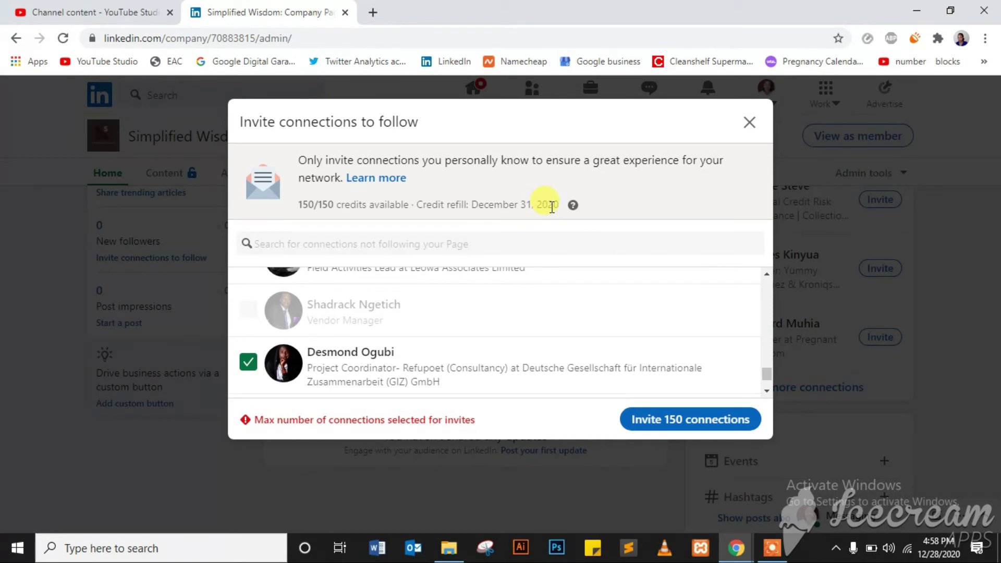
{"action": "left_click", "coordinate": [677, 420]}
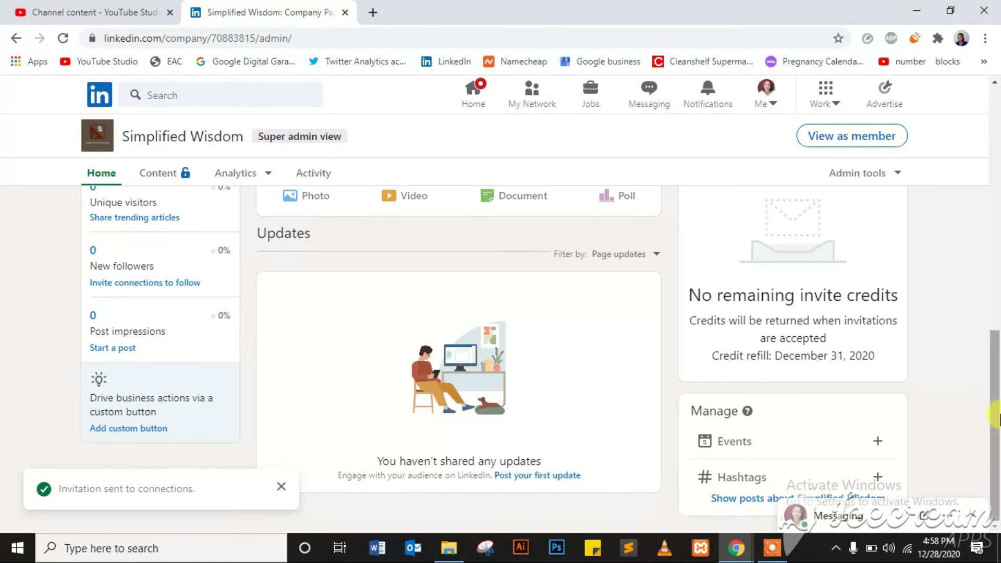
{"action": "left_click_drag", "start_coordinate": [997, 417], "coordinate": [997, 407]}
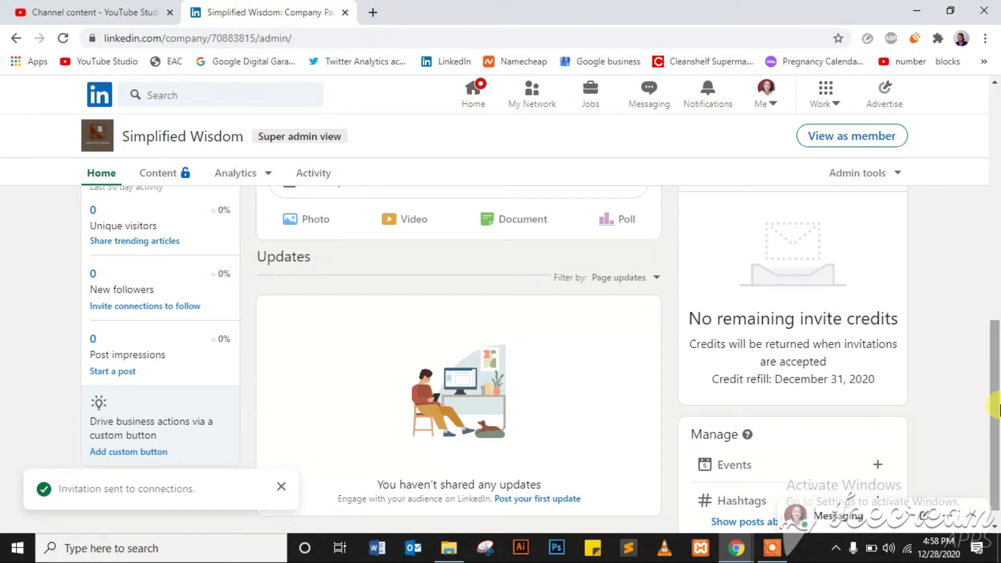
{"action": "left_click_drag", "start_coordinate": [995, 392], "coordinate": [996, 380]}
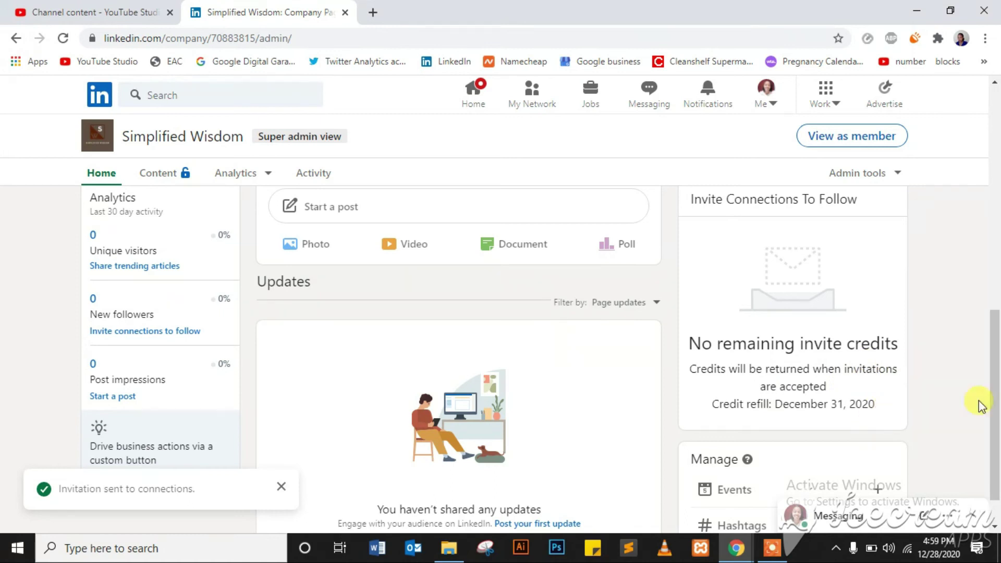
{"action": "left_click_drag", "start_coordinate": [995, 404], "coordinate": [997, 342]}
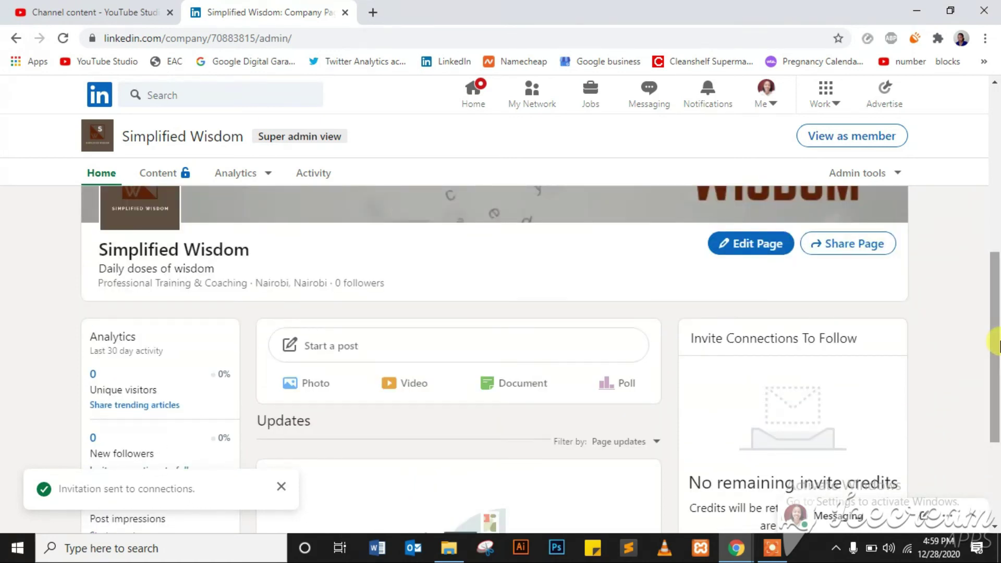
{"action": "left_click_drag", "start_coordinate": [997, 342], "coordinate": [996, 231]}
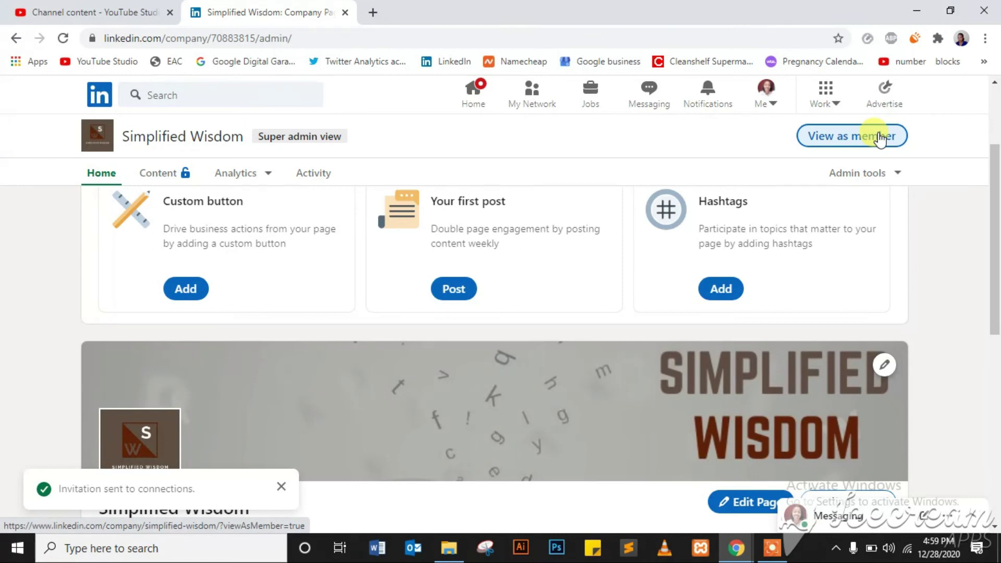
- Switch to the member view and follow the Simplified Wisdom page
{"action": "left_click", "coordinate": [851, 142]}
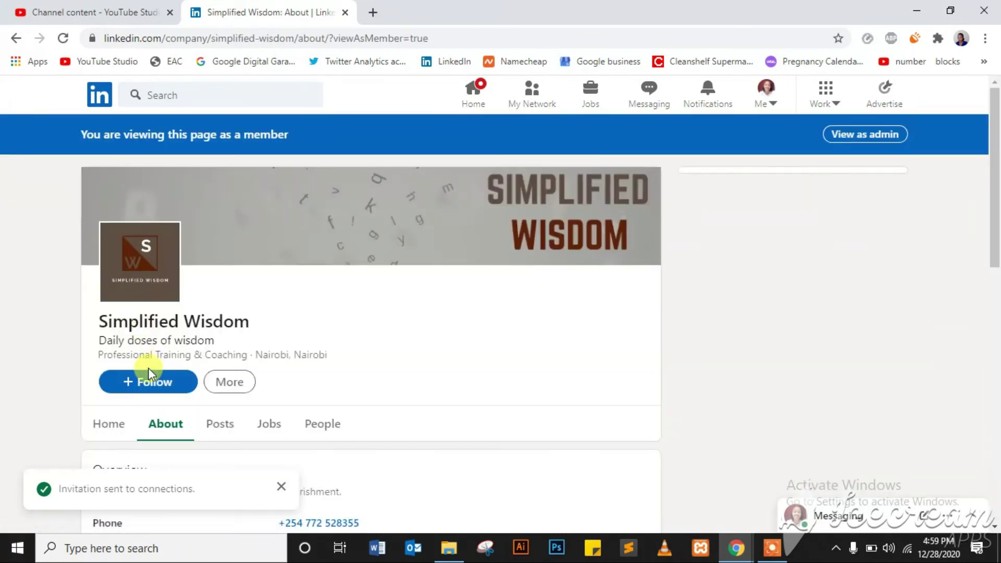
{"action": "left_click", "coordinate": [150, 383]}
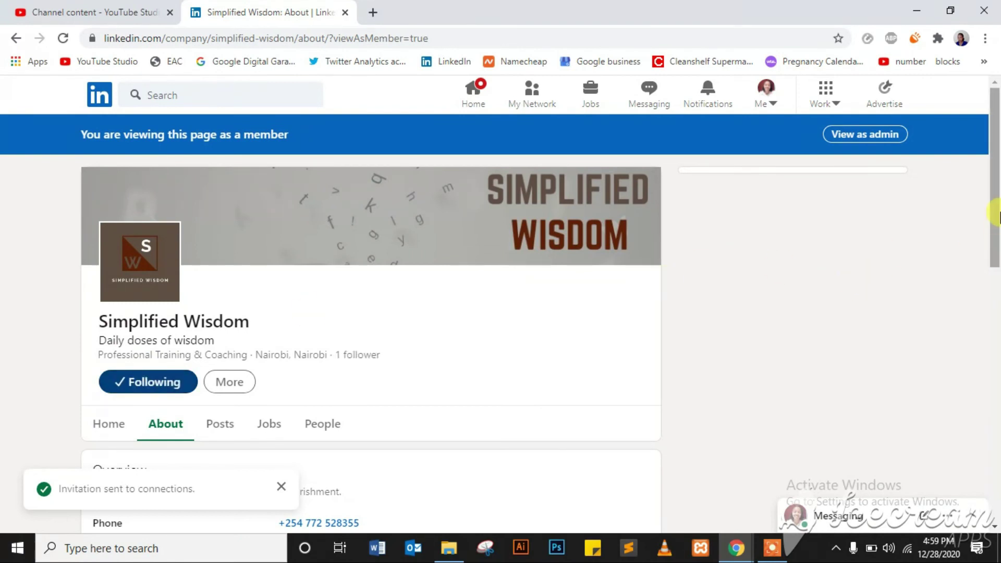
{"action": "left_click_drag", "start_coordinate": [996, 195], "coordinate": [996, 364]}
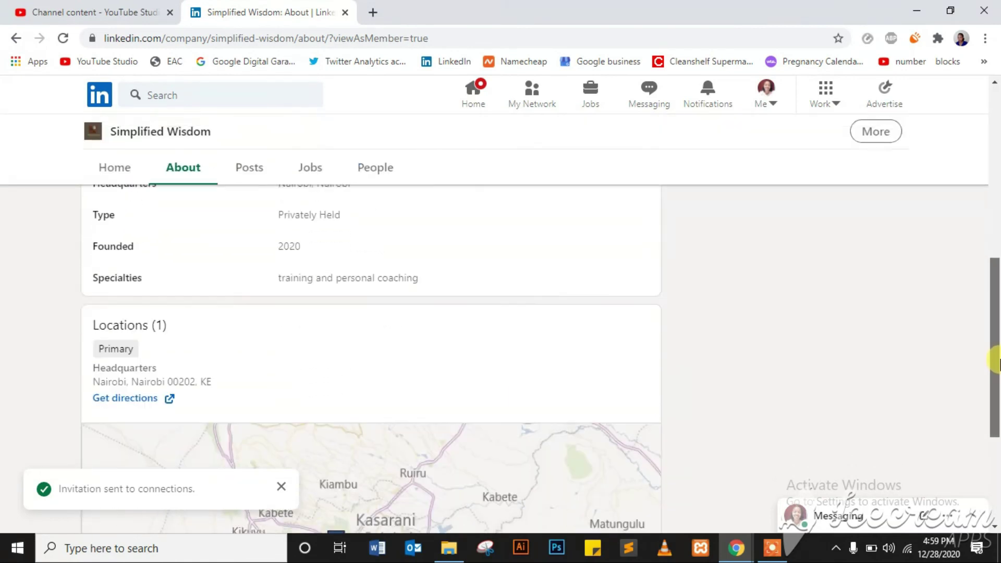
- Look over the page's Home overview, then switch back to the admin view
{"action": "left_click", "coordinate": [119, 169]}
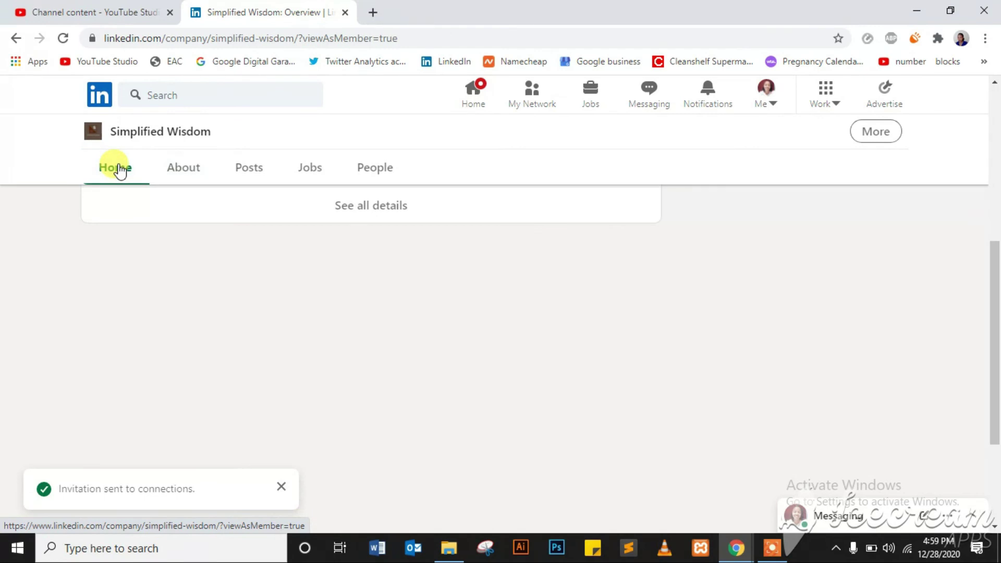
{"action": "left_click_drag", "start_coordinate": [993, 297], "coordinate": [996, 169]}
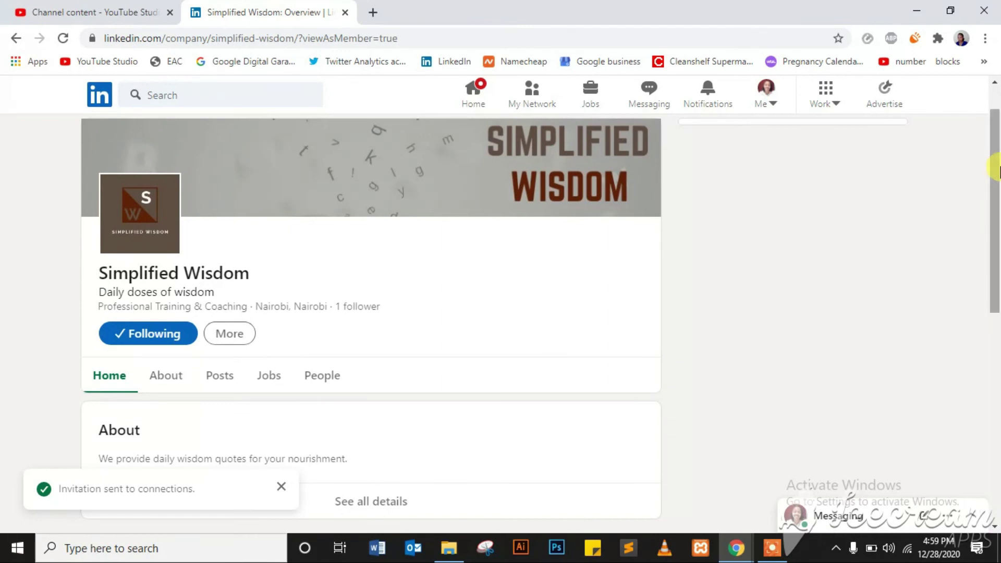
{"action": "scroll", "coordinate": [996, 169], "scroll_direction": "down", "scroll_amount": 2}
{"action": "scroll", "coordinate": [995, 168], "scroll_direction": "up", "scroll_amount": 3}
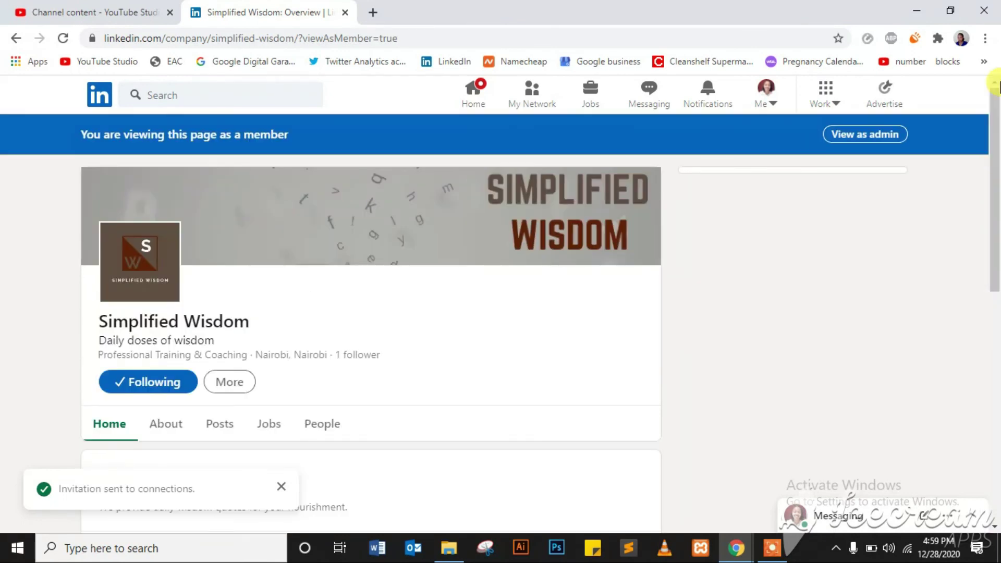
{"action": "left_click", "coordinate": [874, 143]}
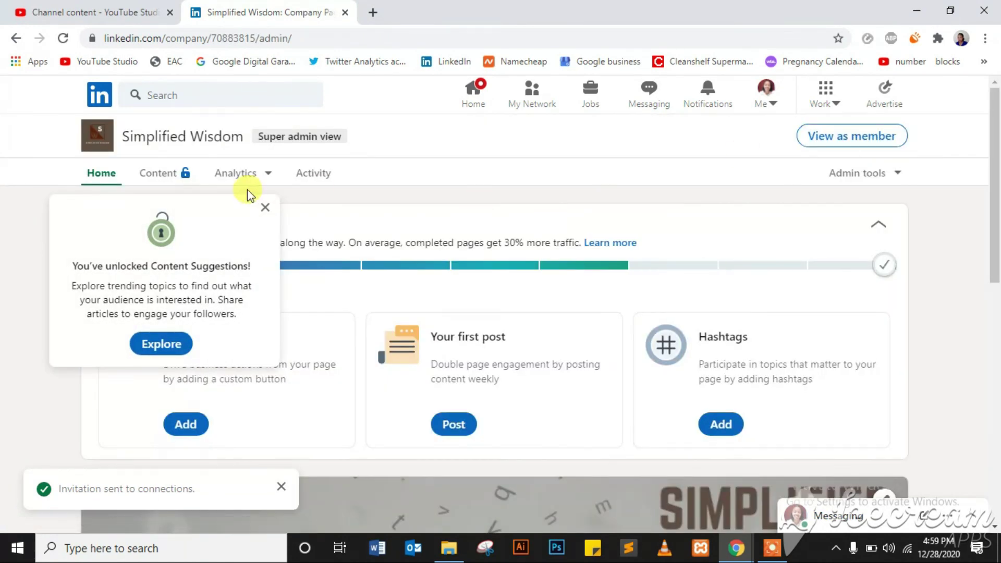
- Close the Content Suggestions notice, then exit the Create a post dialog without posting
{"action": "left_click", "coordinate": [264, 208]}
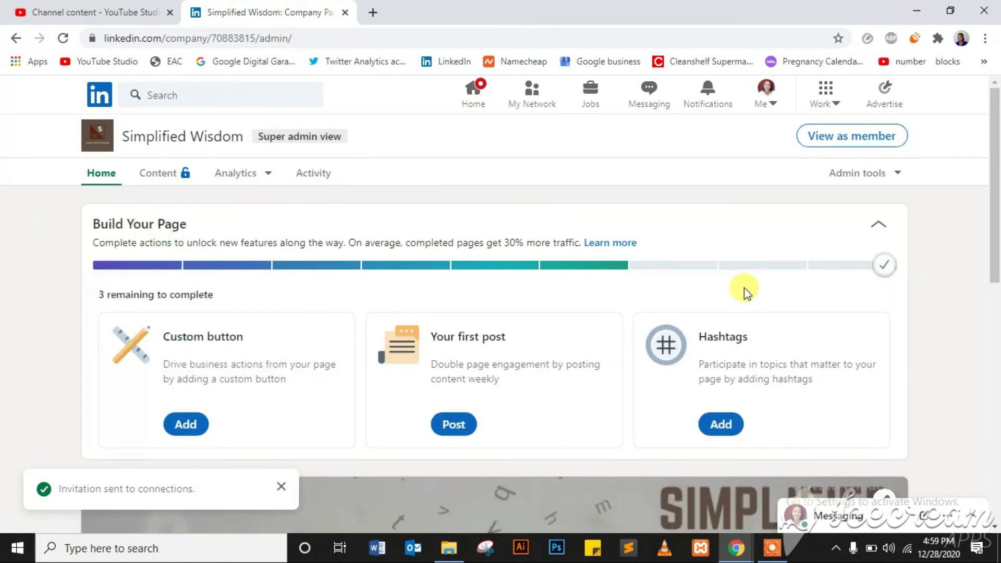
{"action": "left_click_drag", "start_coordinate": [994, 195], "coordinate": [997, 377]}
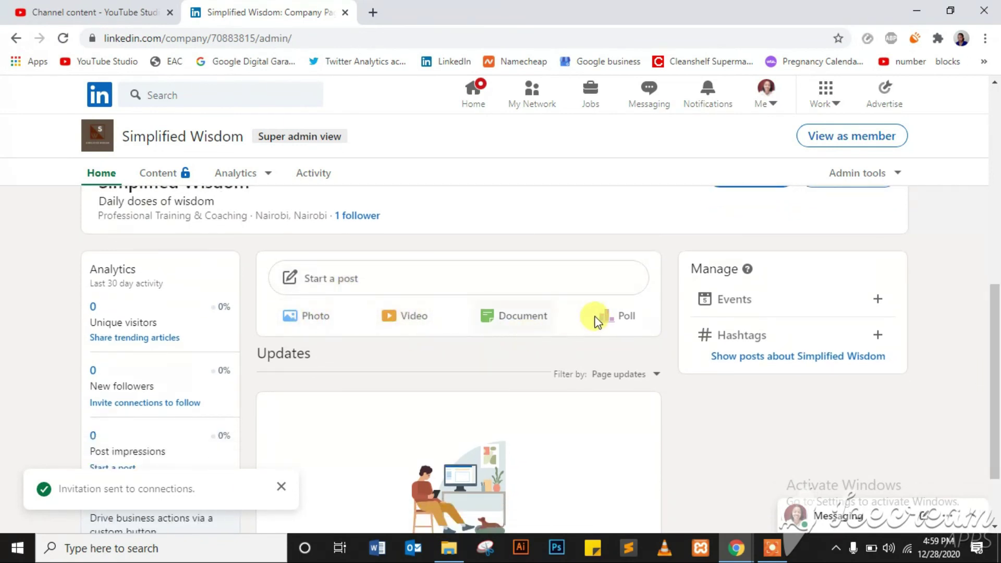
{"action": "left_click", "coordinate": [392, 290]}
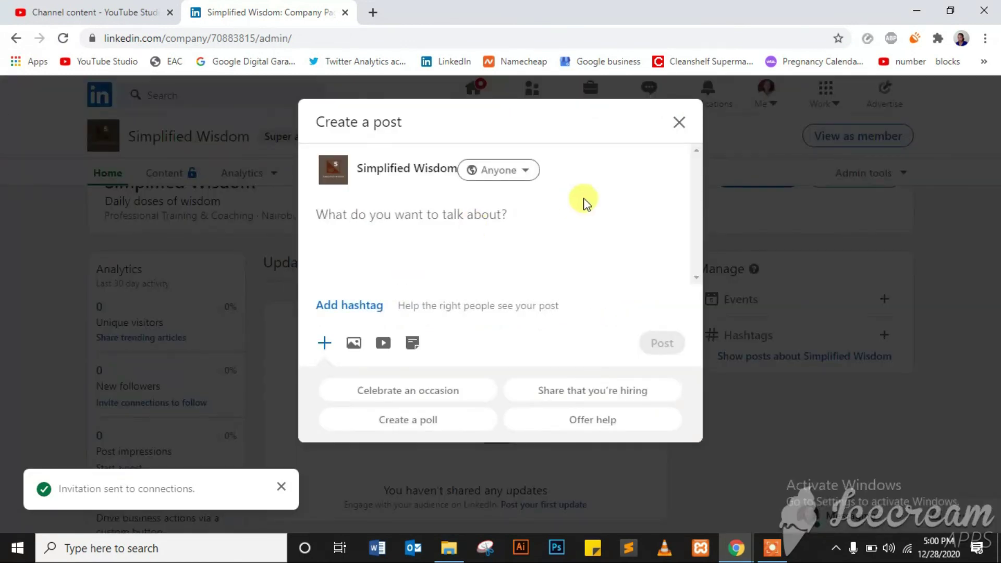
{"action": "left_click", "coordinate": [678, 125]}
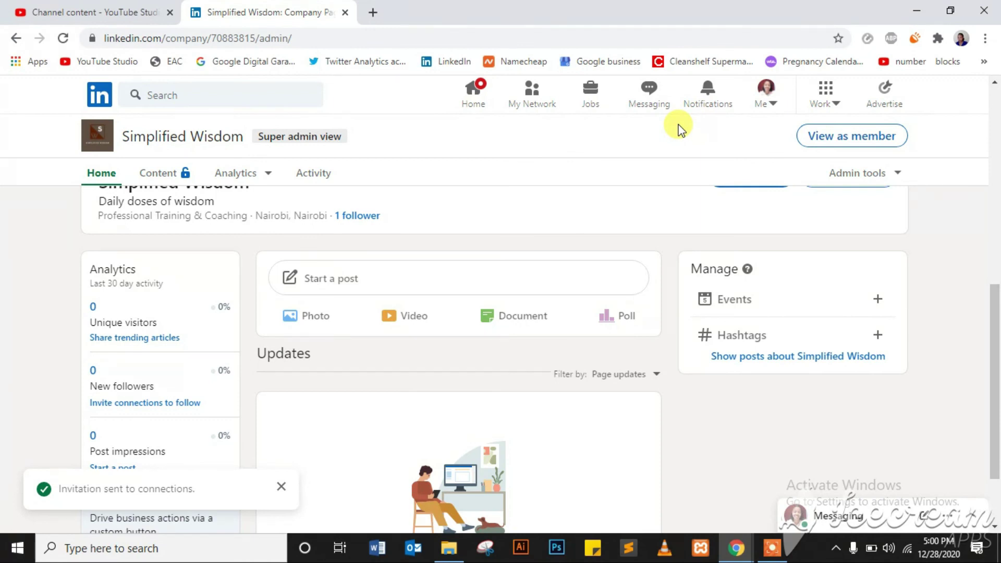